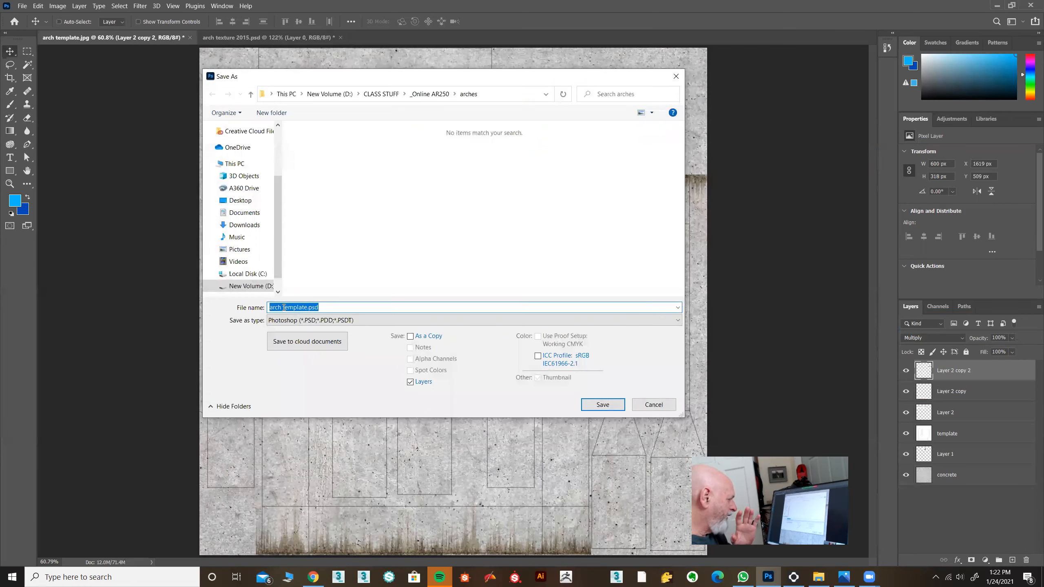
Save the document in Photoshop format as "arch texture.psd" with Maximize Compatibility enabled.
left_click_drag(283, 307, 303, 307)
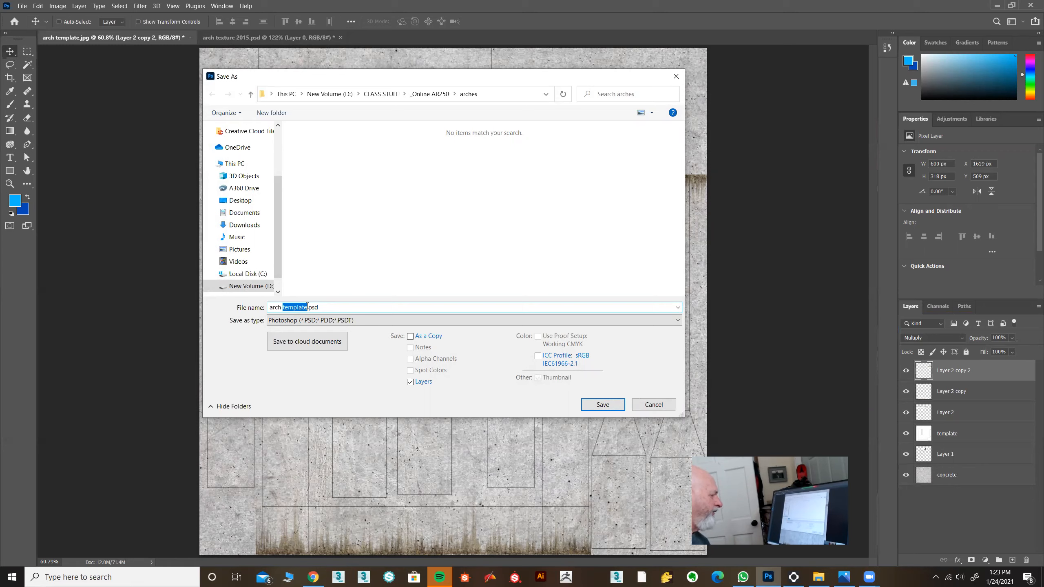
type("tur")
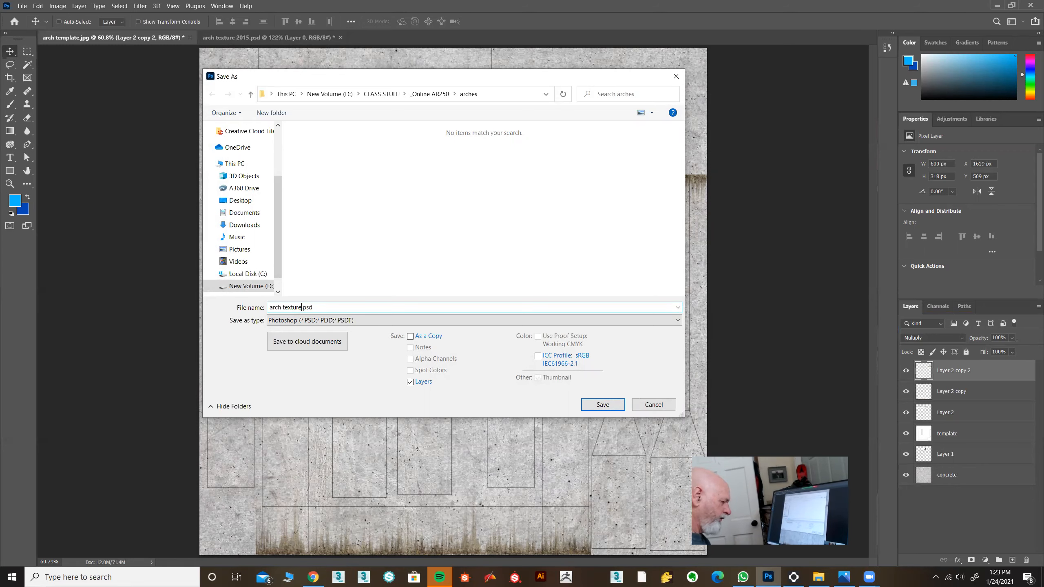
key("Return")
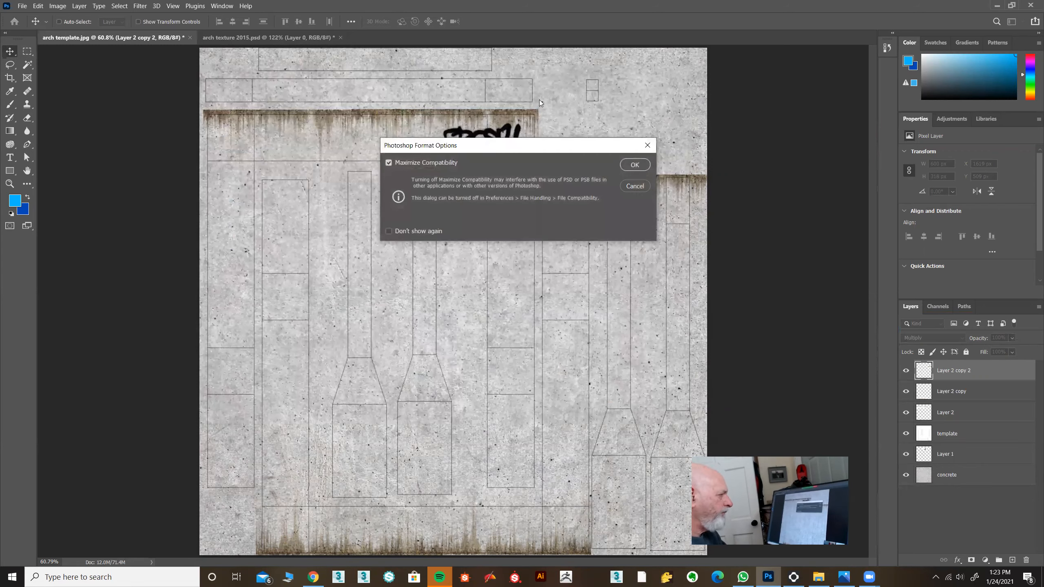
left_click(635, 164)
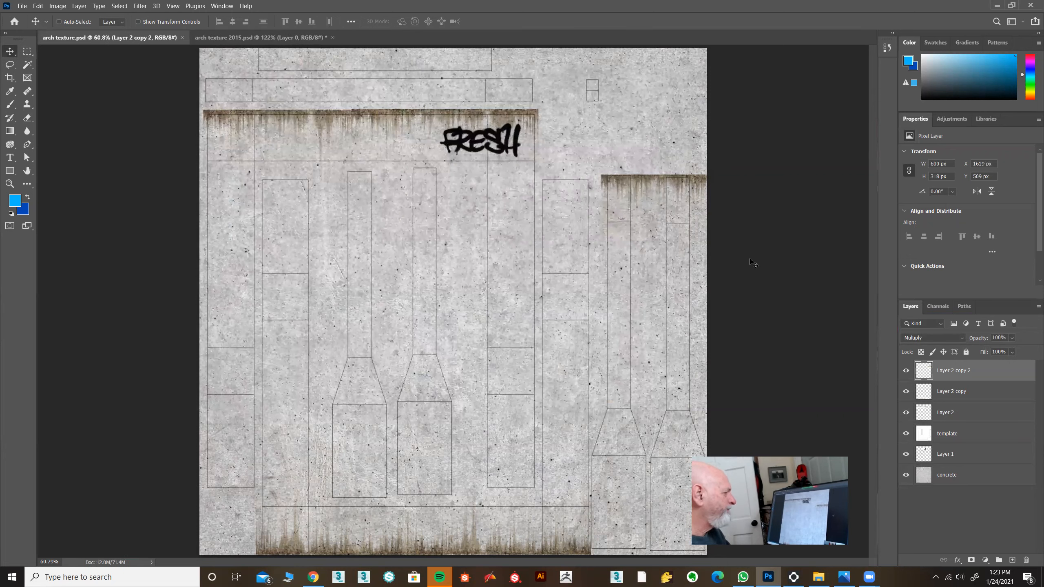
Switch to Chrome and look through the "russian warning sign" image results for a usable sign.
left_click(313, 578)
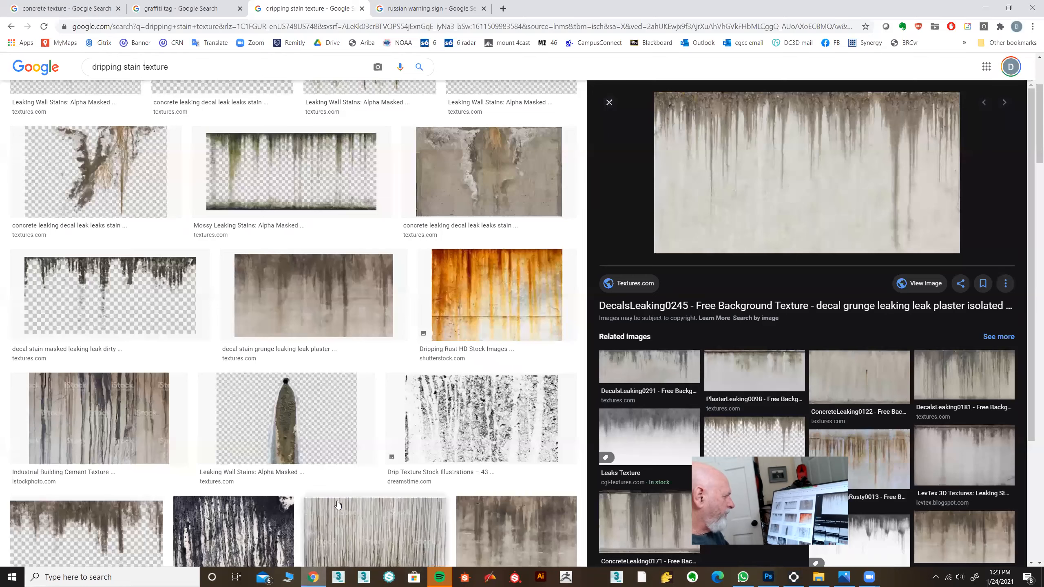
left_click(365, 15)
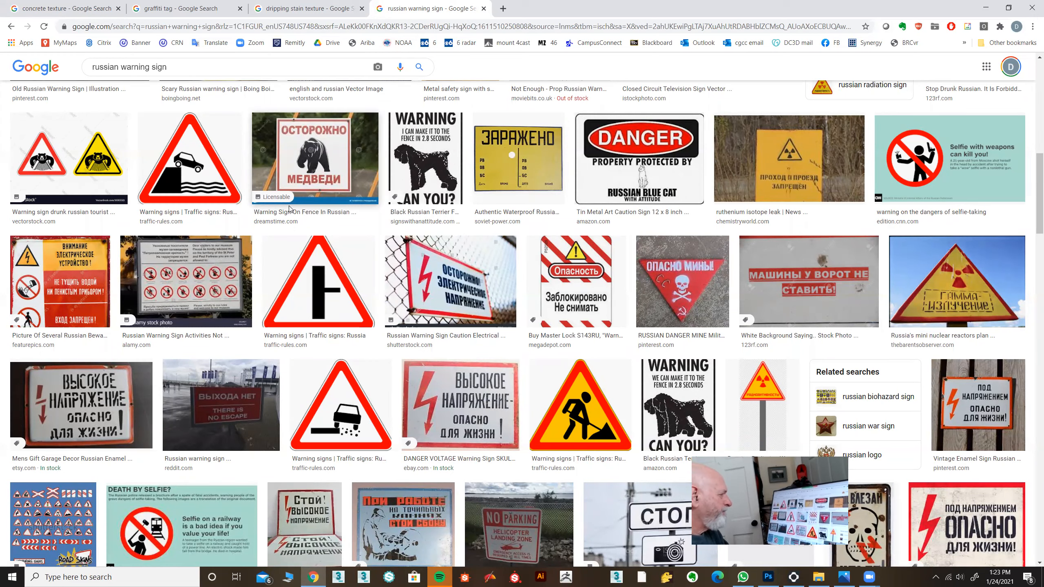
scroll(347, 229, "up", 12)
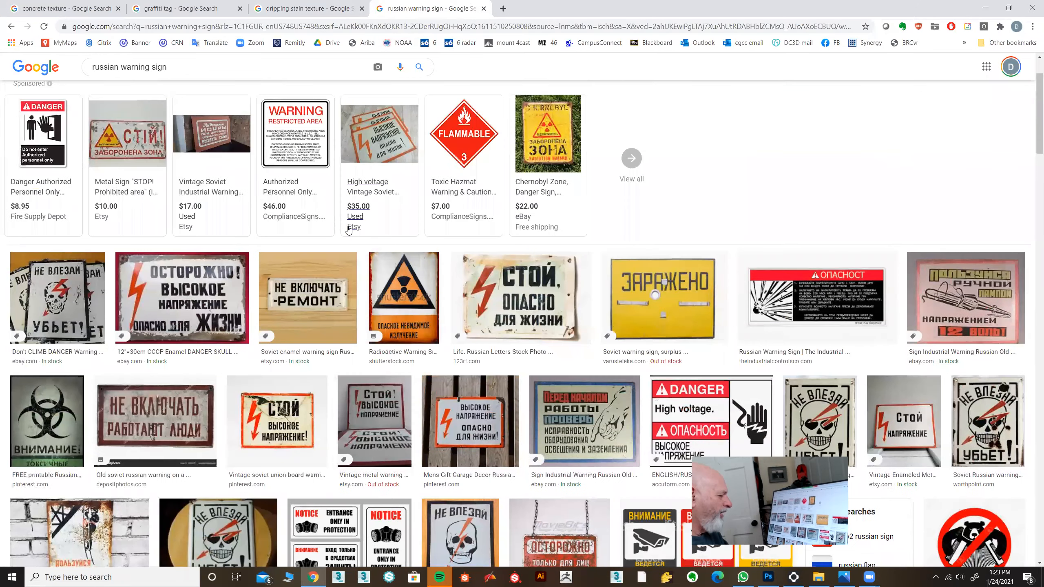
mouse_move(348, 229)
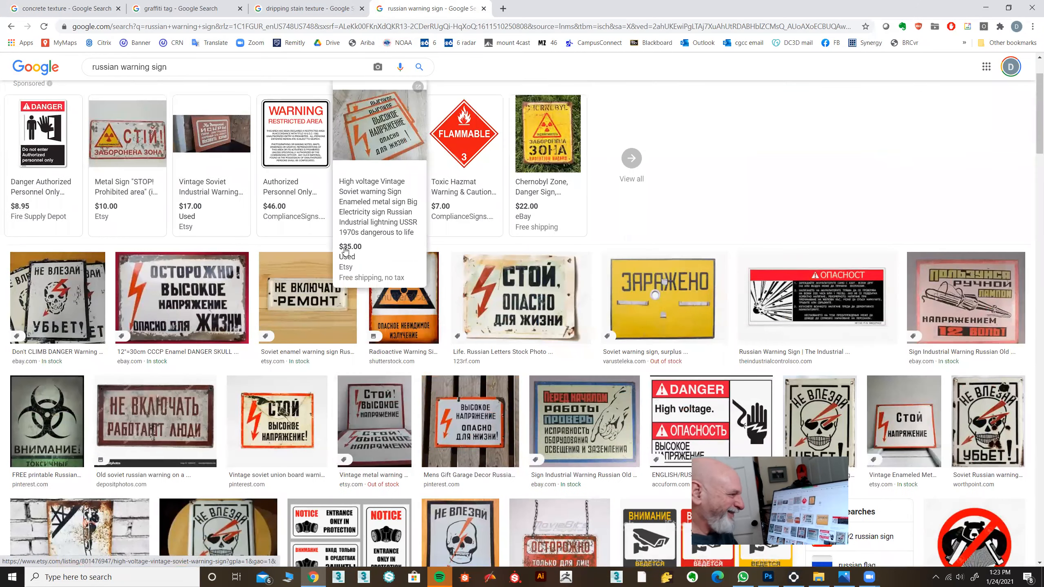
scroll(345, 251, "up", 2)
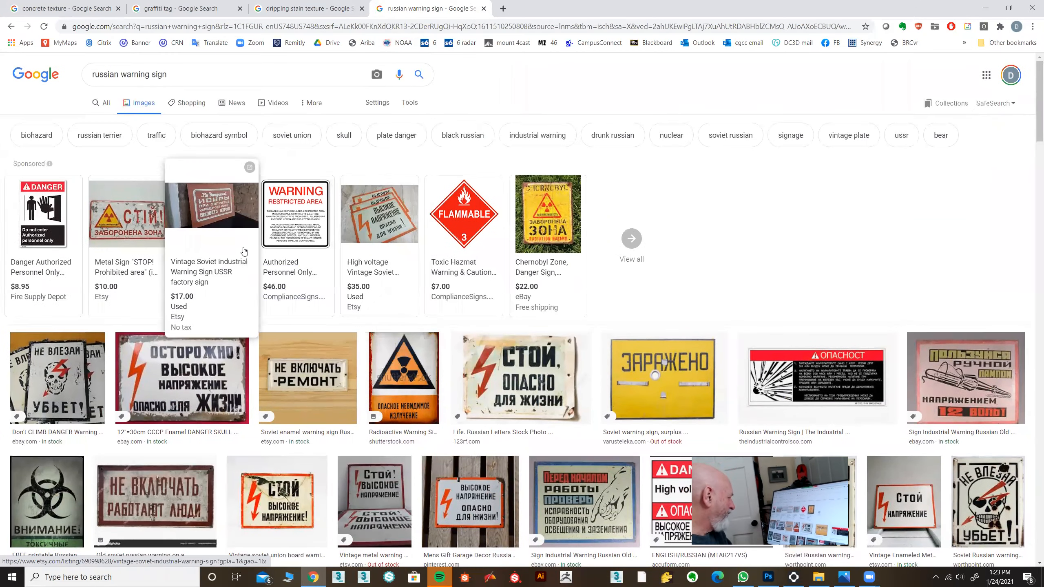
scroll(385, 246, "down", 2)
scroll(386, 247, "down", 1)
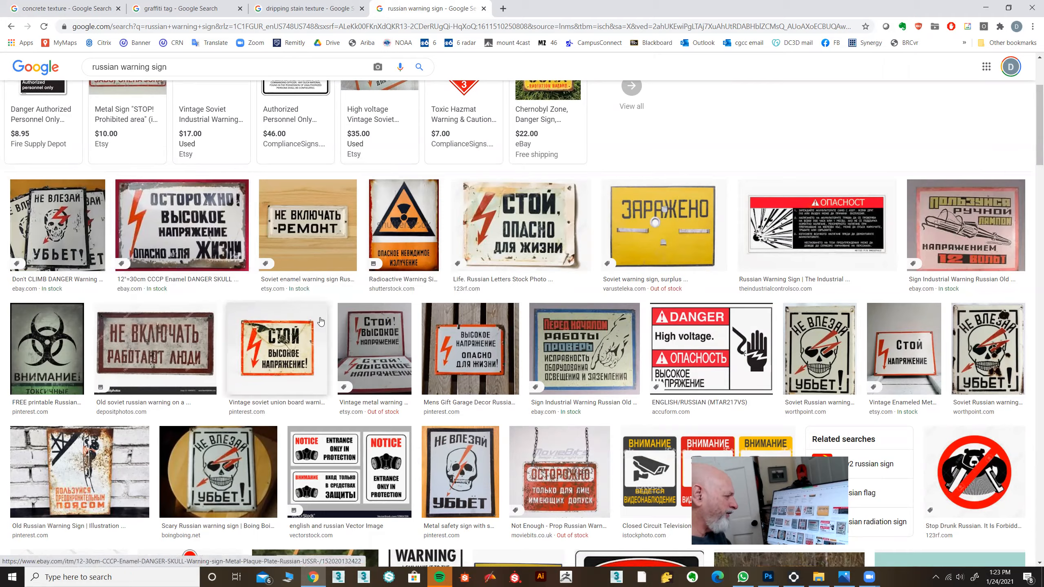
scroll(322, 321, "down", 1)
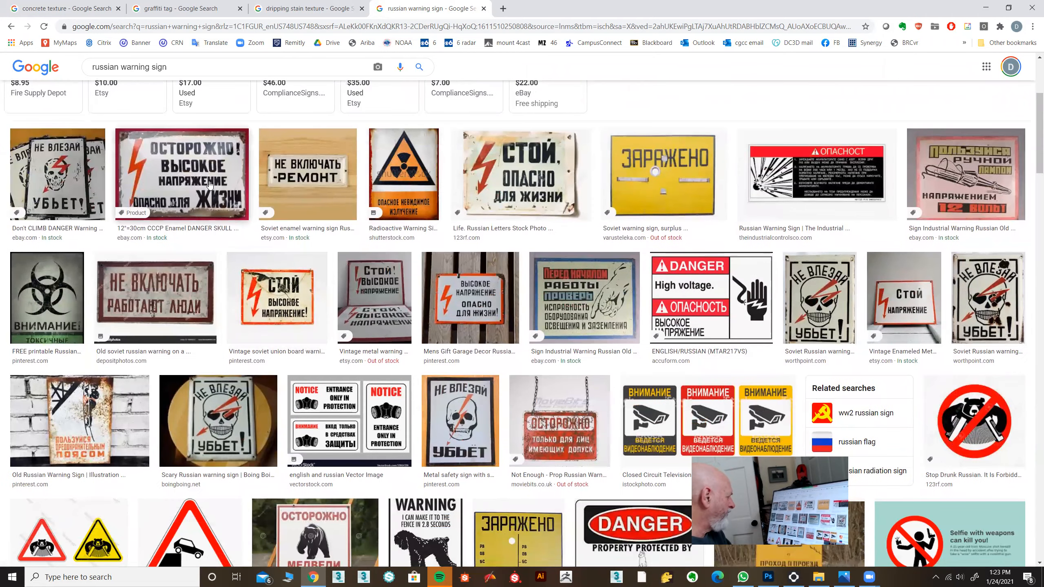
Preview the CCCP enamel danger sign, the red-framed old Soviet warning sign and the rusty Old Russian Warning Sign.
left_click(197, 175)
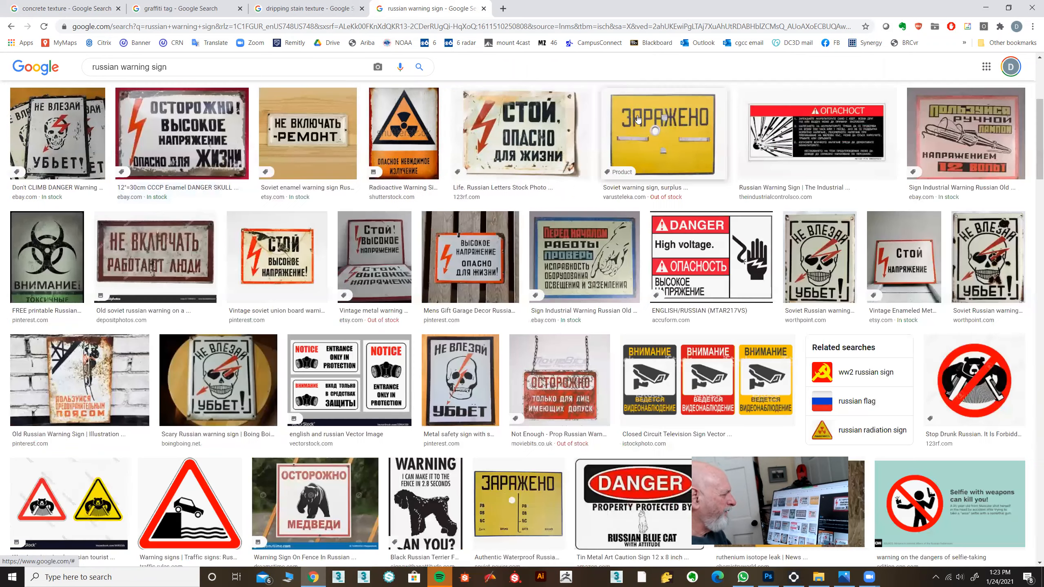
left_click(650, 111)
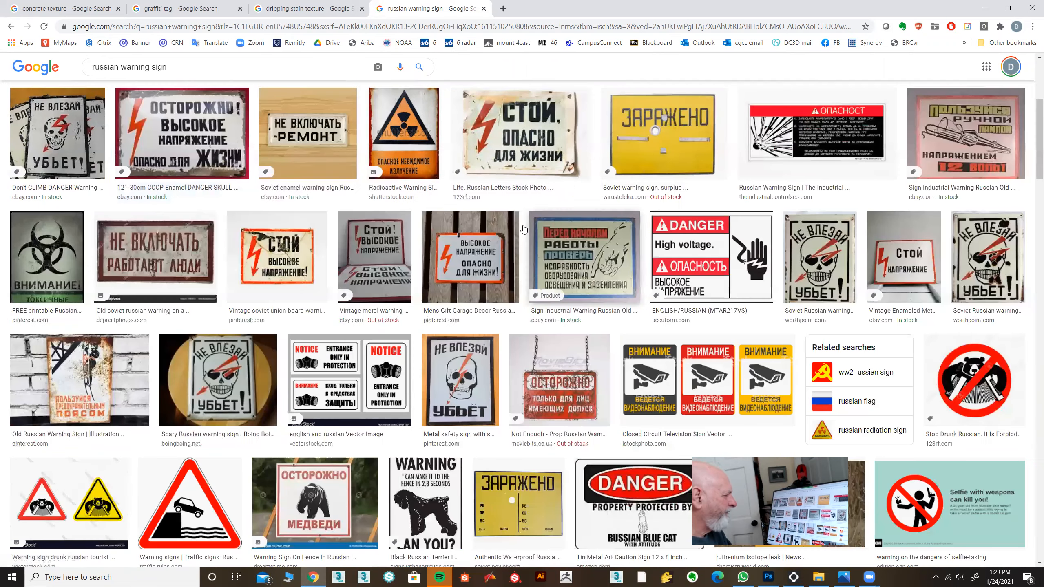
left_click(149, 249)
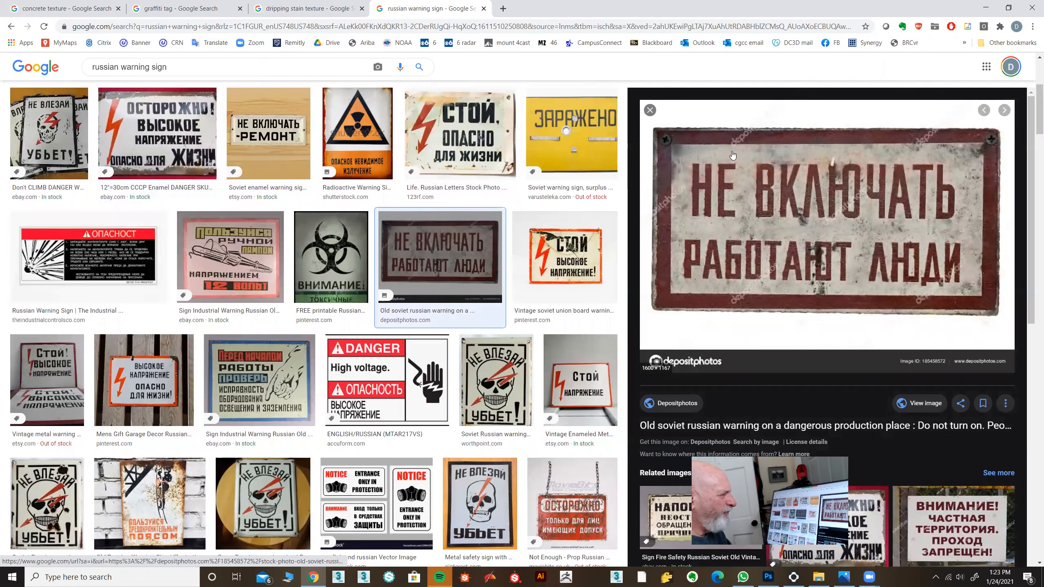
left_click(650, 111)
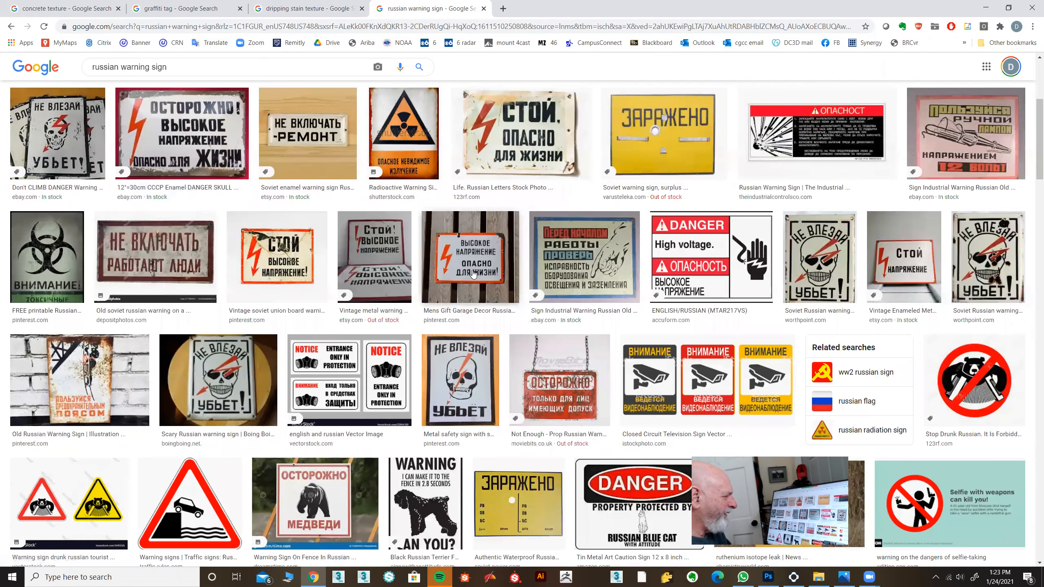
scroll(472, 273, "down", 3)
scroll(474, 273, "down", 2)
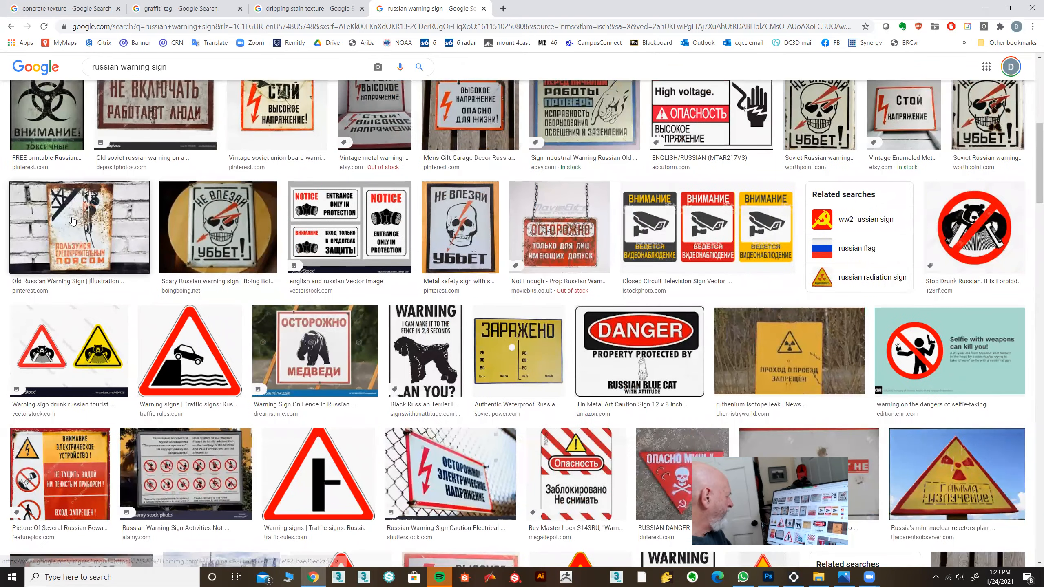
left_click(80, 228)
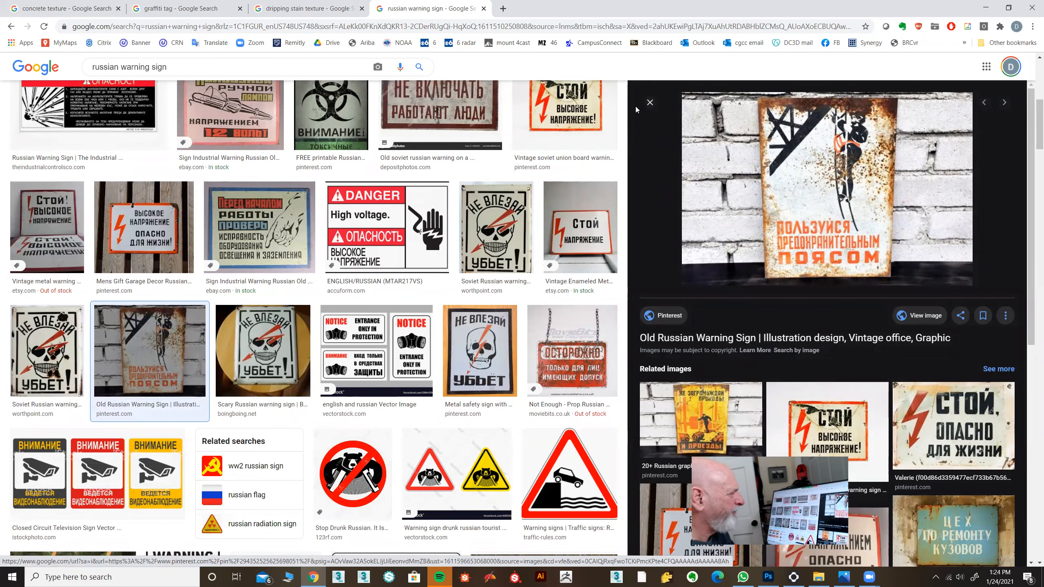
left_click(649, 102)
Examine further "russian warning sign" image results for a weathered sign that suits the concrete arch.
scroll(531, 200, "down", 1)
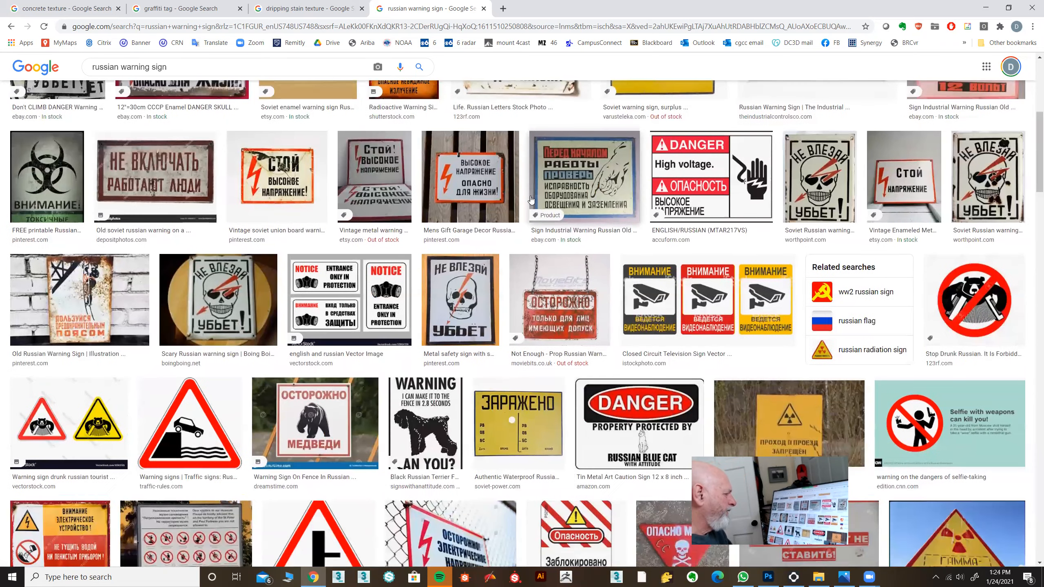
scroll(531, 200, "down", 1)
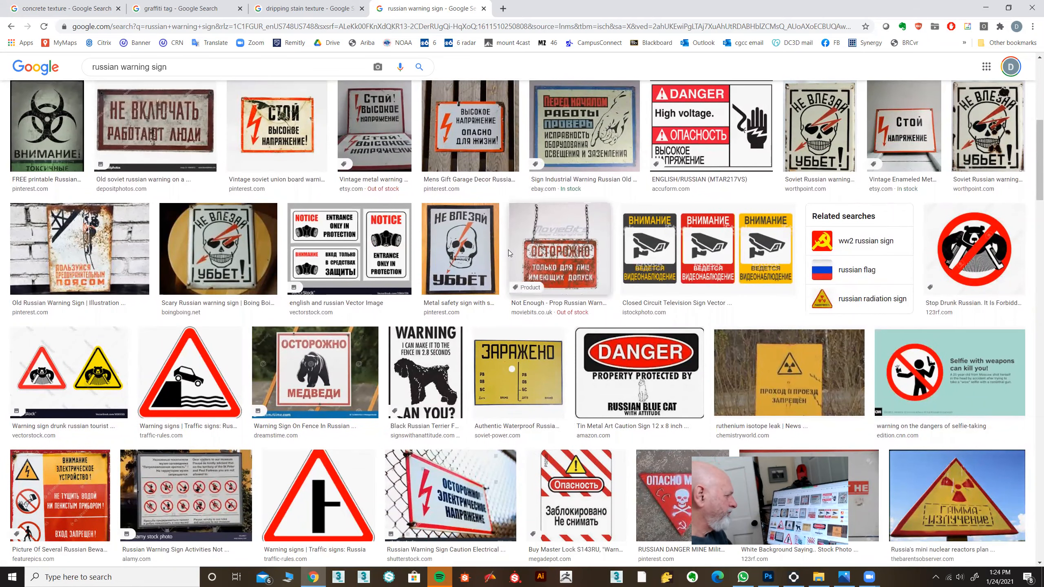
scroll(508, 248, "up", 3)
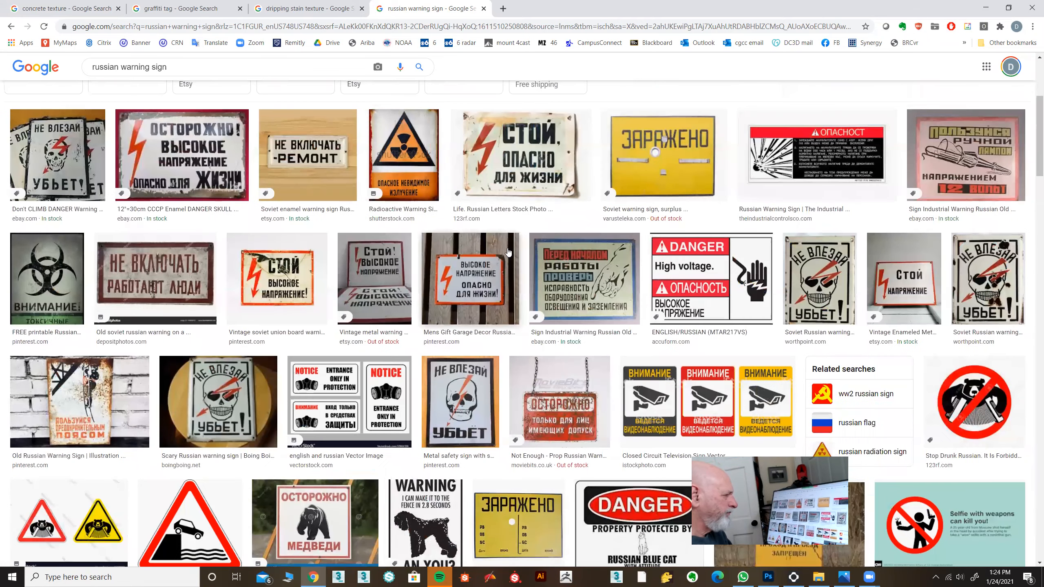
scroll(508, 252, "up", 1)
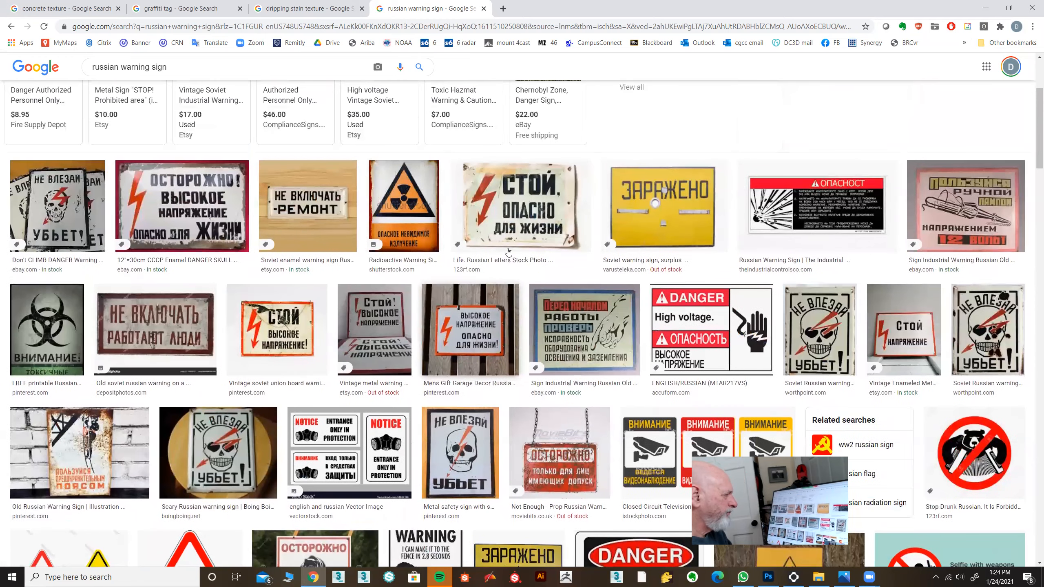
scroll(509, 252, "down", 7)
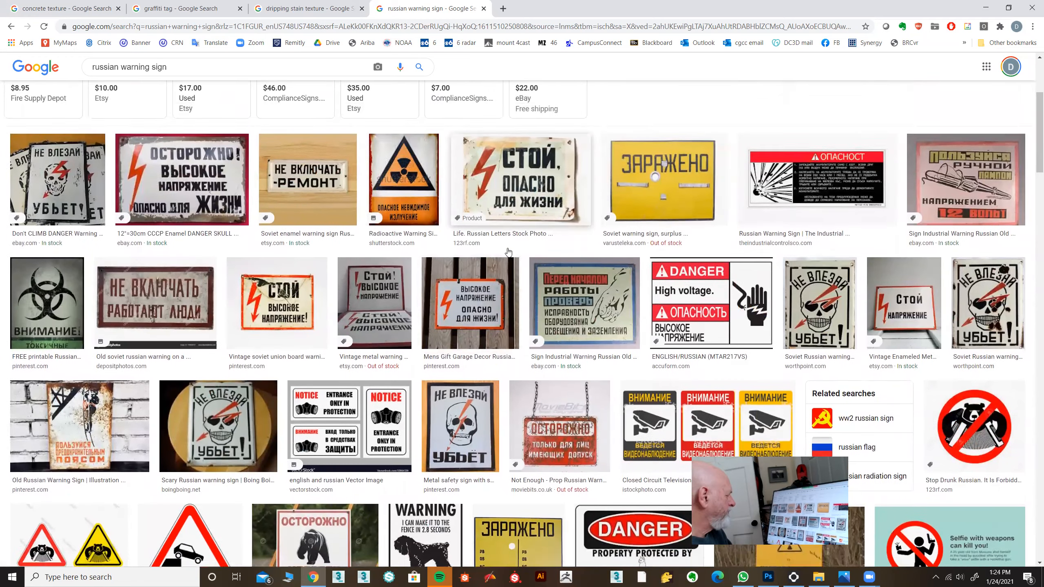
scroll(509, 251, "down", 2)
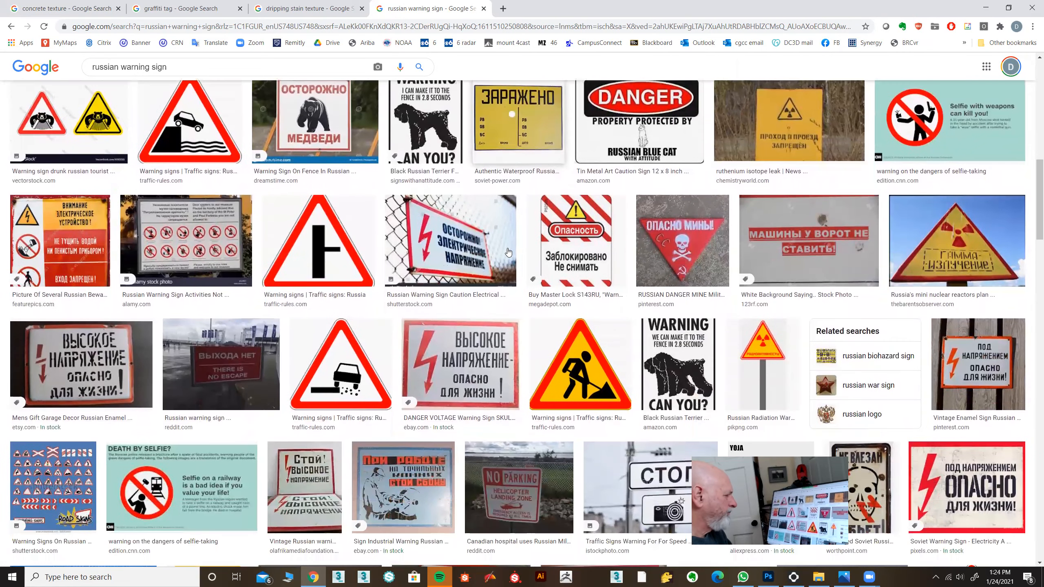
scroll(509, 252, "down", 3)
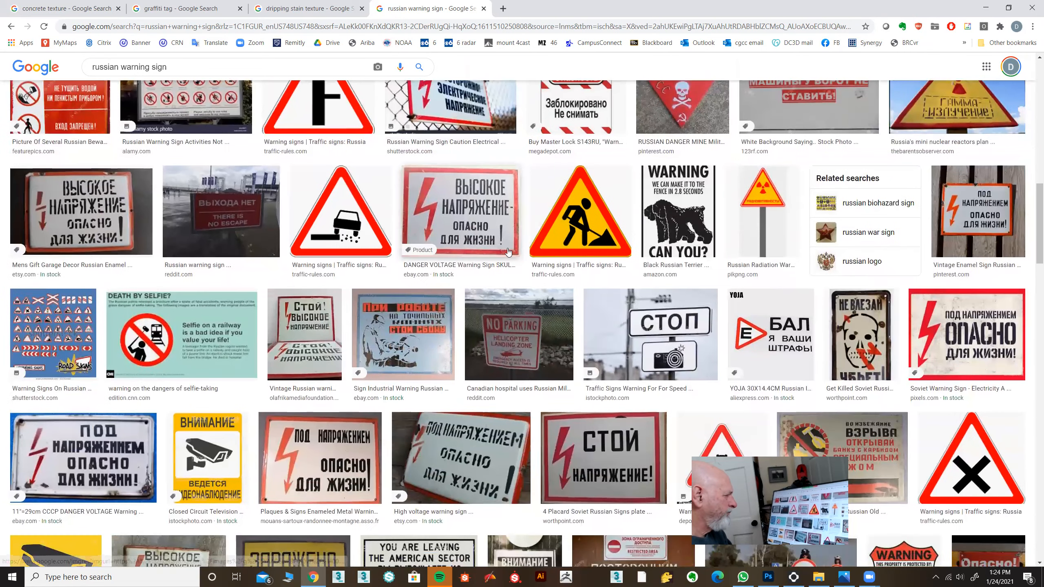
scroll(525, 239, "down", 2)
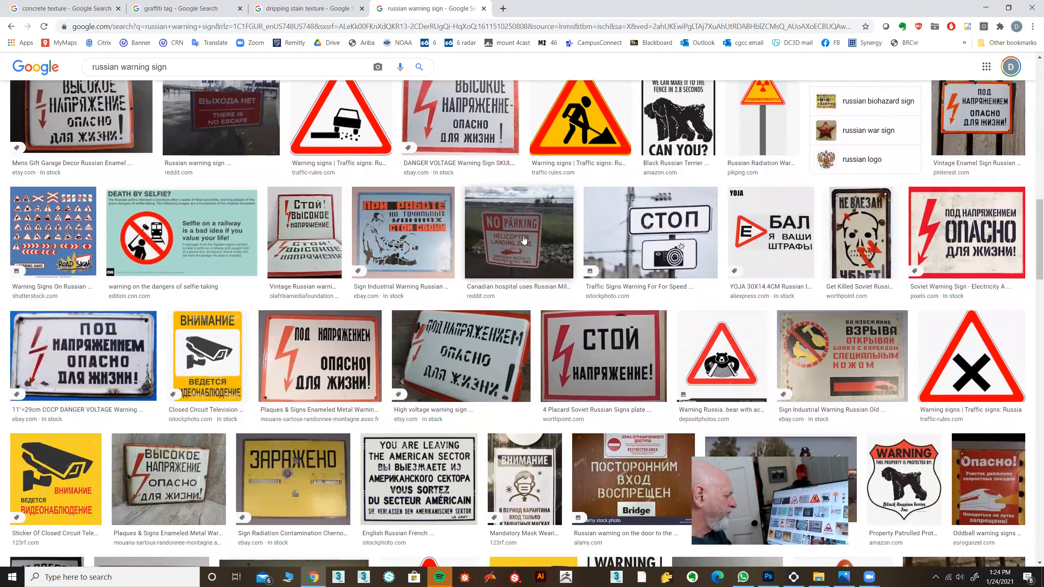
scroll(524, 239, "up", 8)
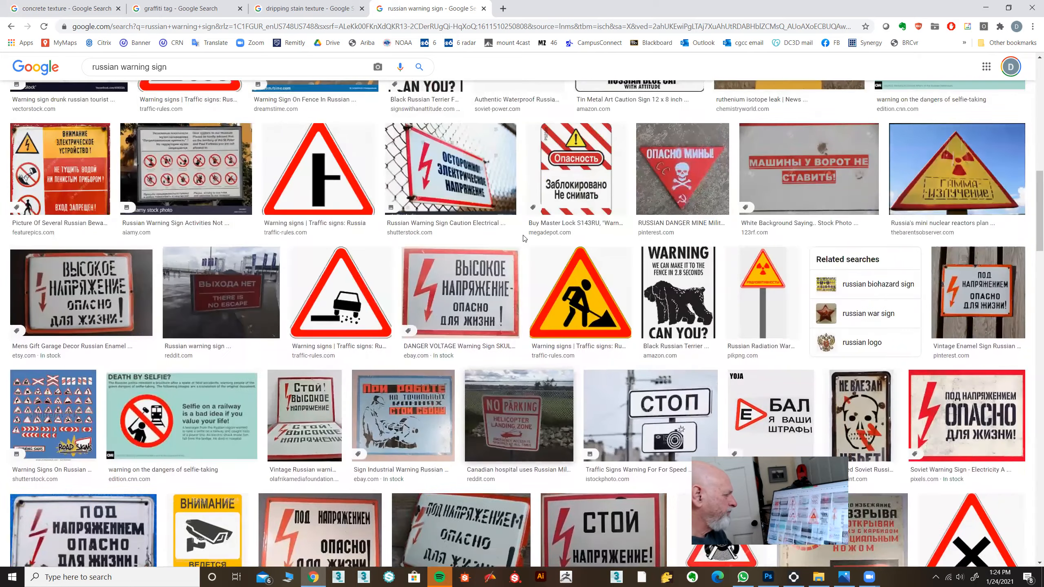
scroll(523, 239, "down", 7)
scroll(524, 239, "down", 4)
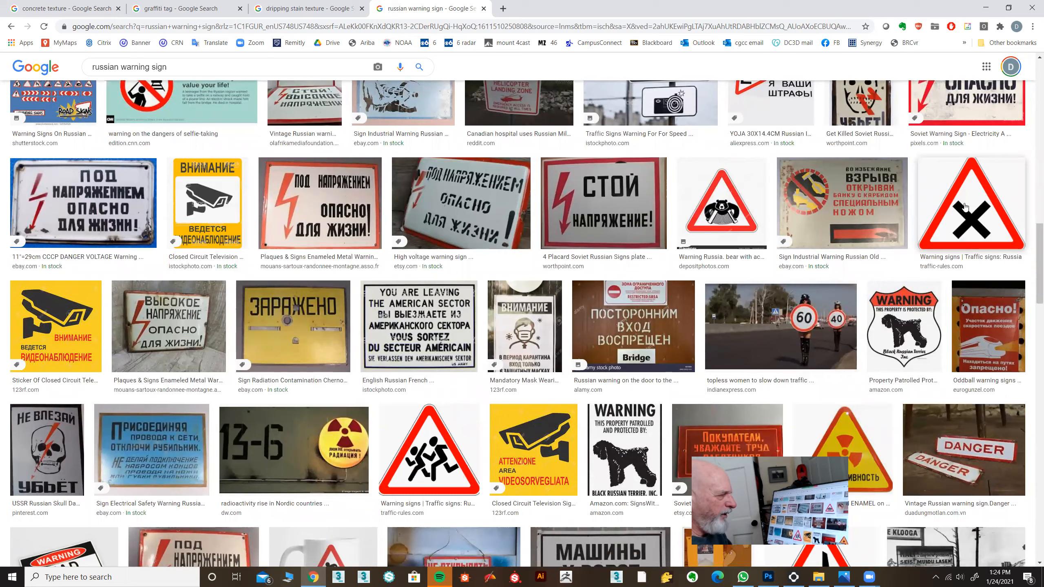
scroll(421, 320, "down", 2)
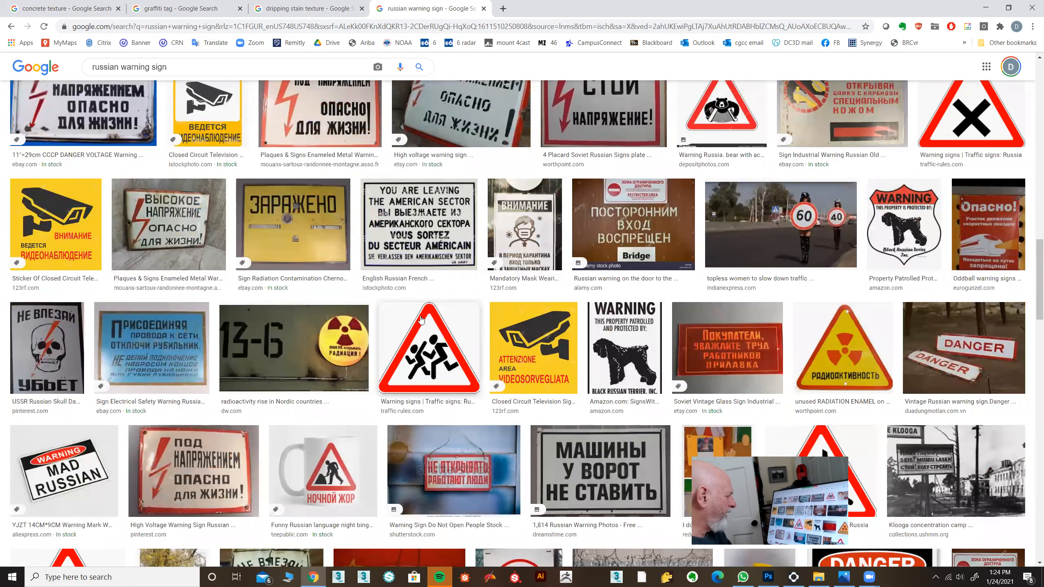
scroll(386, 285, "up", 5)
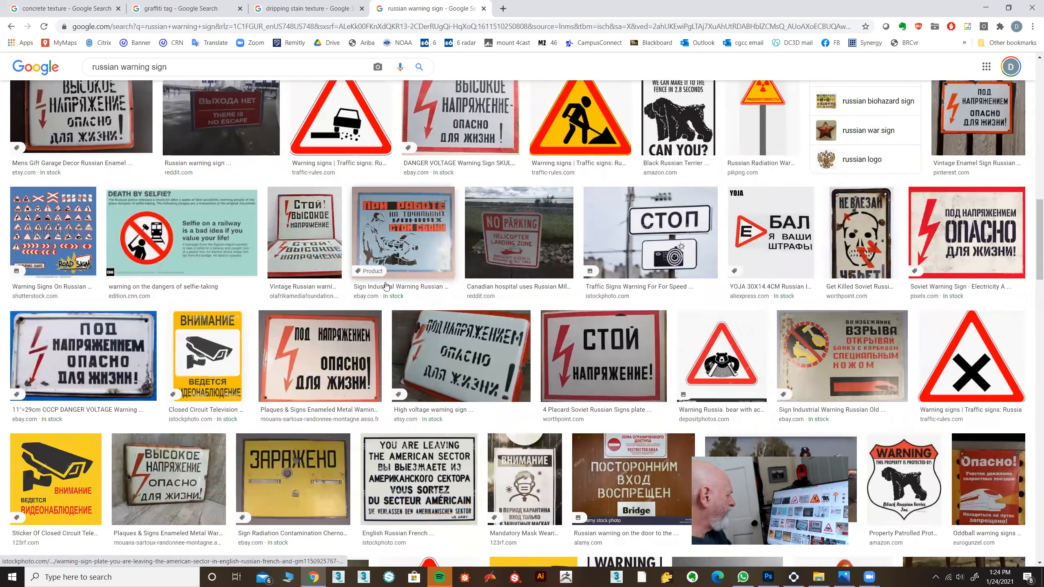
scroll(386, 285, "up", 9)
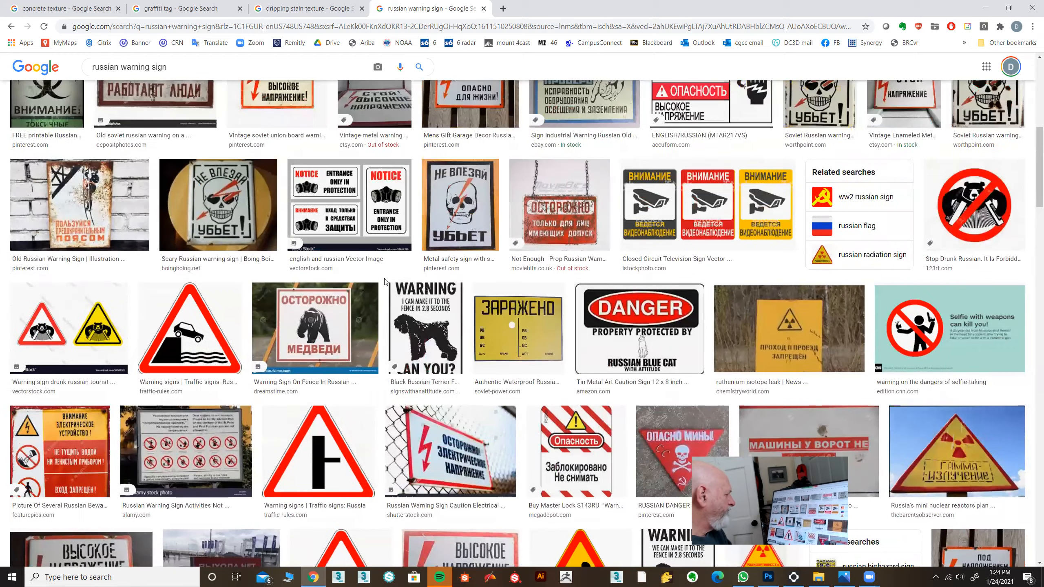
scroll(385, 282, "up", 6)
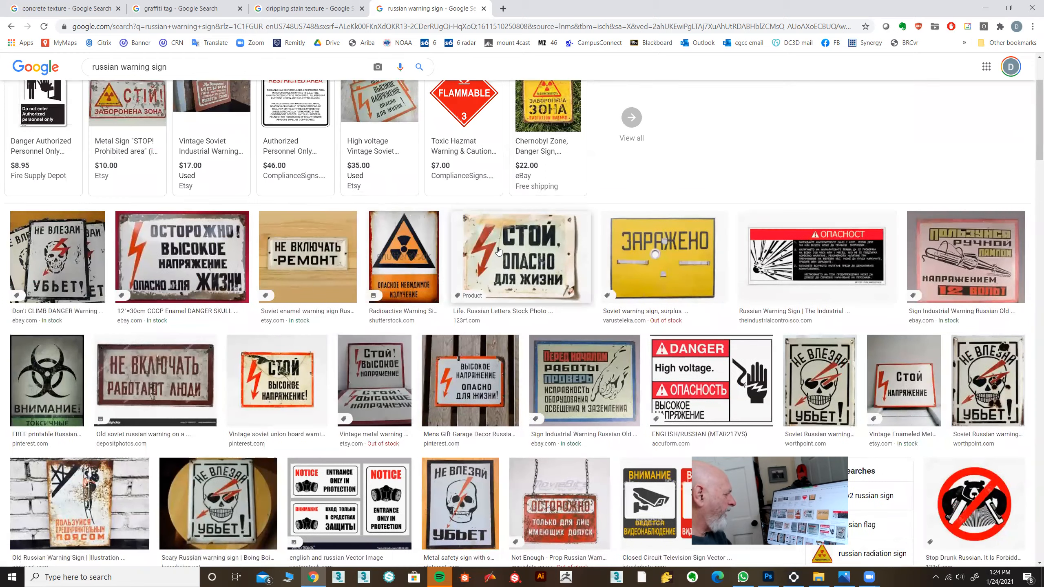
Copy the image of the orange-bordered high-voltage sign on wooden slats and paste it into arch texture.psd in Photoshop.
left_click(470, 381)
right_click(767, 309)
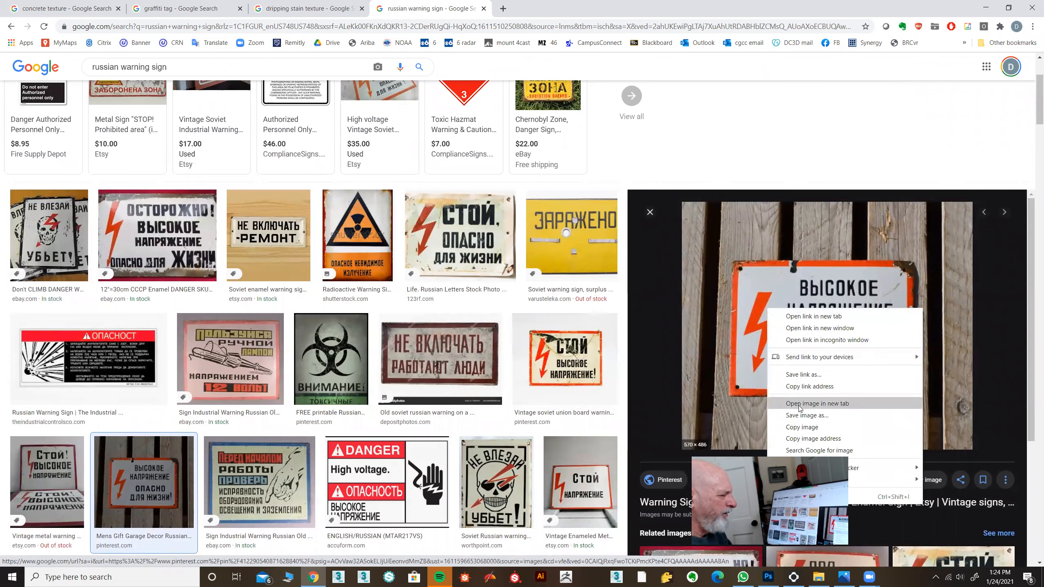
left_click(799, 428)
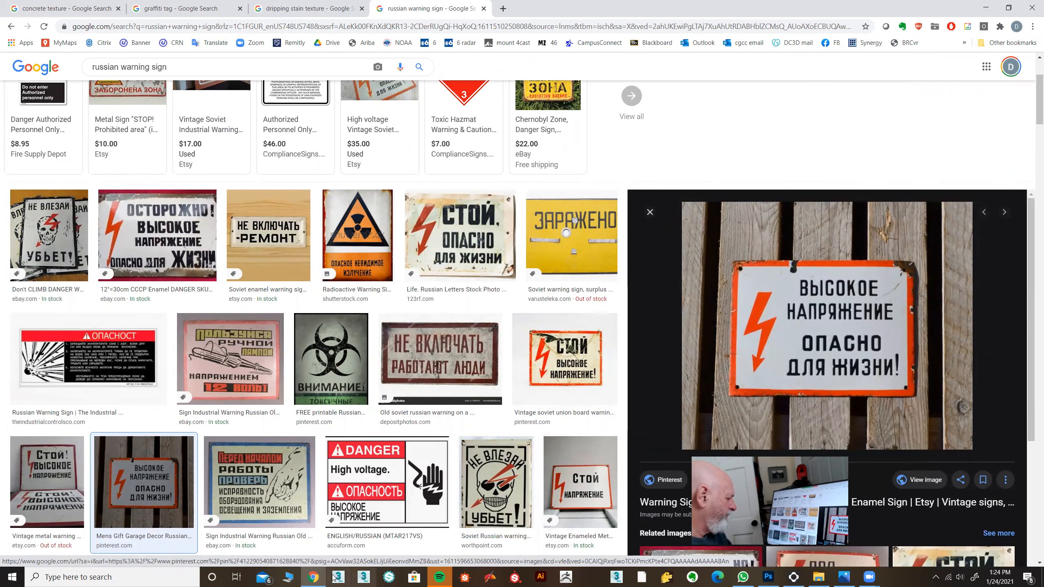
left_click(768, 577)
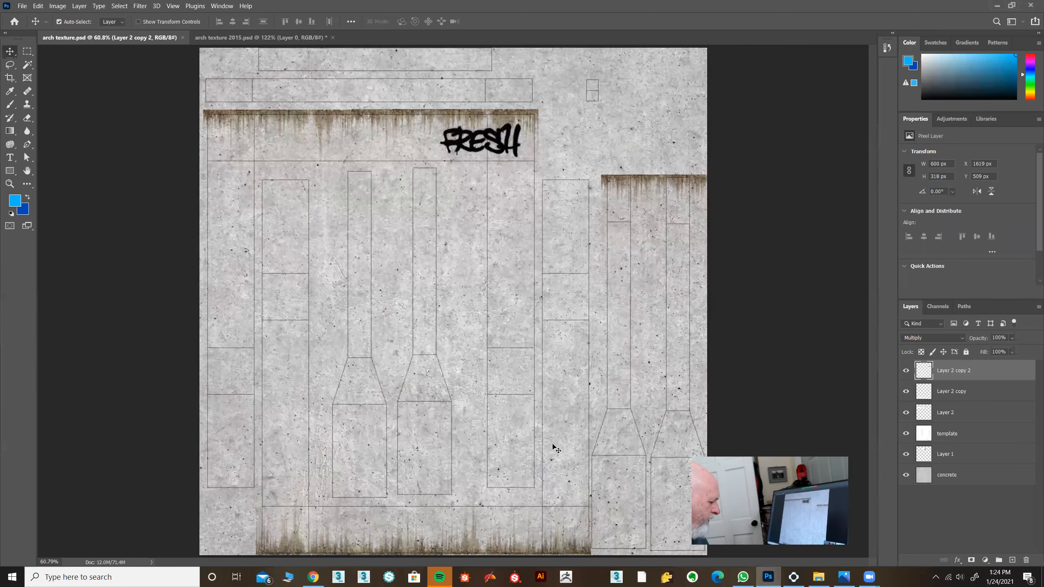
key("ctrl+v")
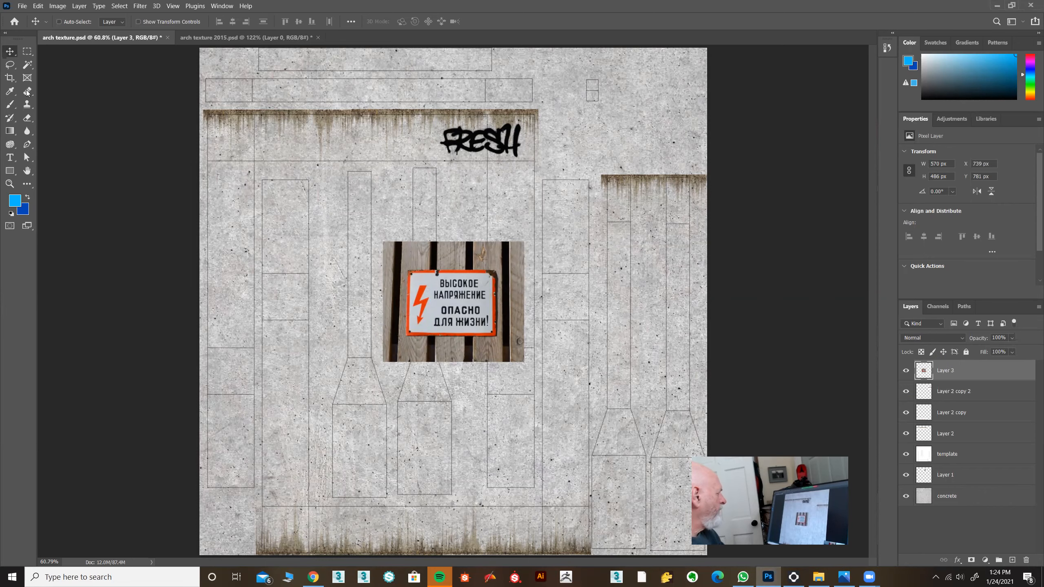
Select the orange-bordered sign with a rectangular marquee, invert the selection, delete the surrounding wooden slats and deselect.
left_click(27, 52)
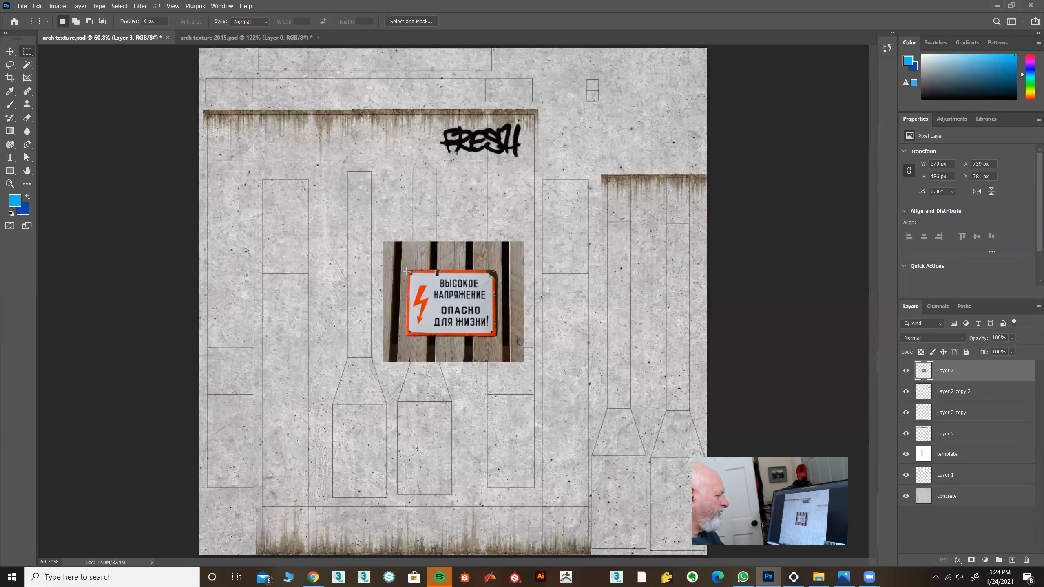
left_click_drag(407, 272, 495, 334)
left_click(120, 6)
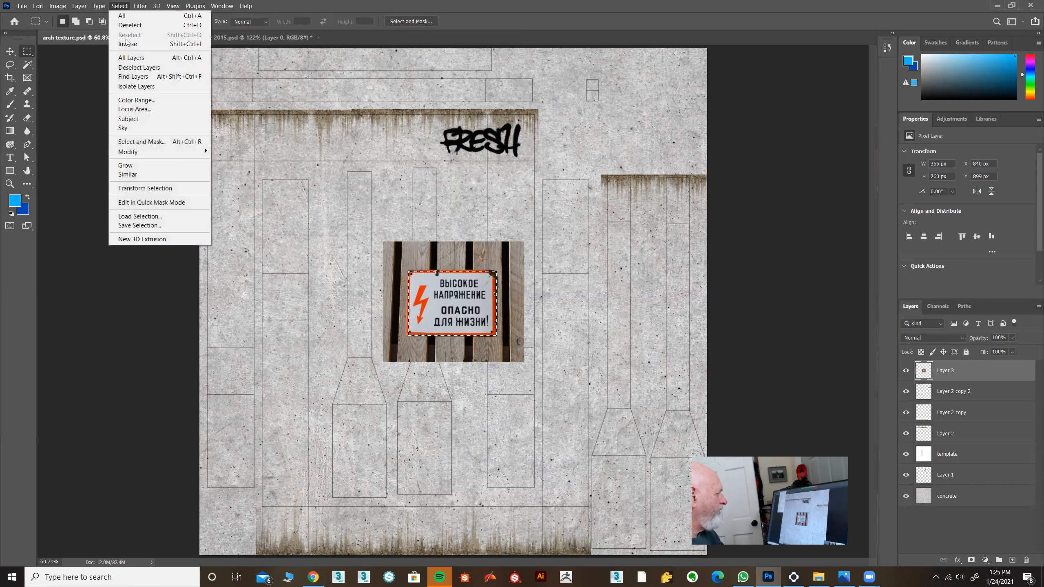
left_click(127, 43)
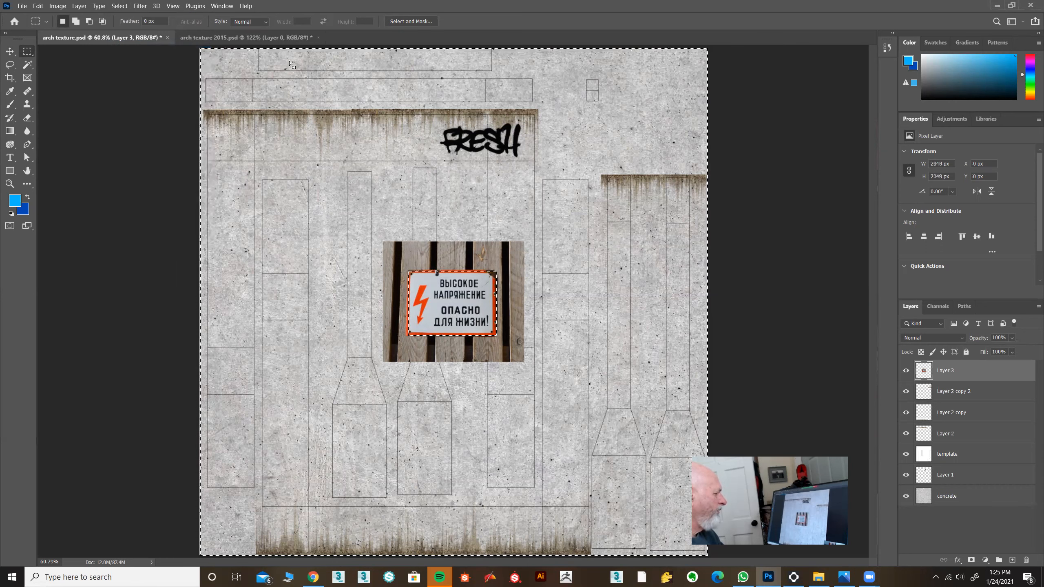
key("Delete")
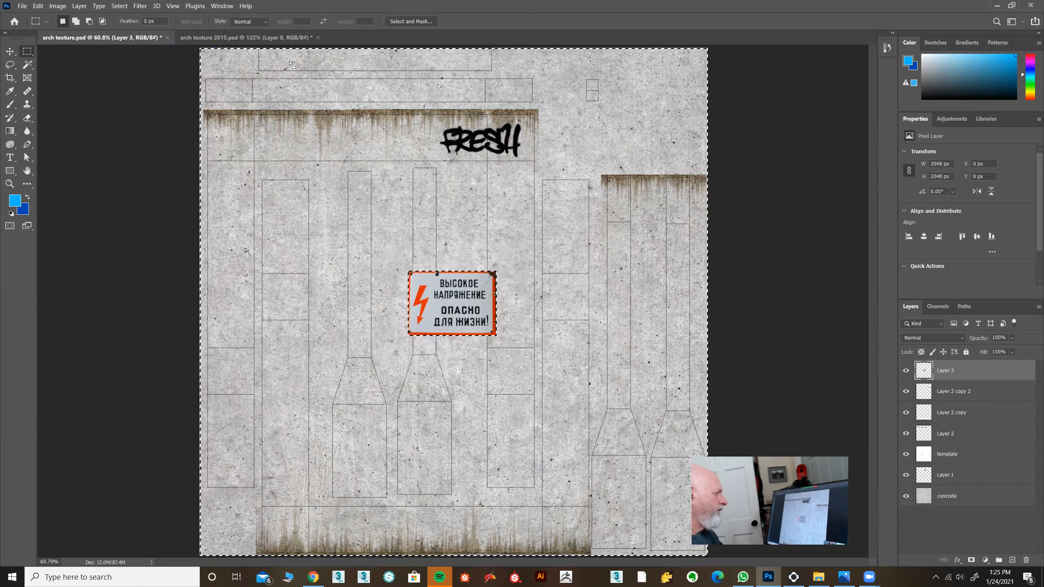
left_click(115, 5)
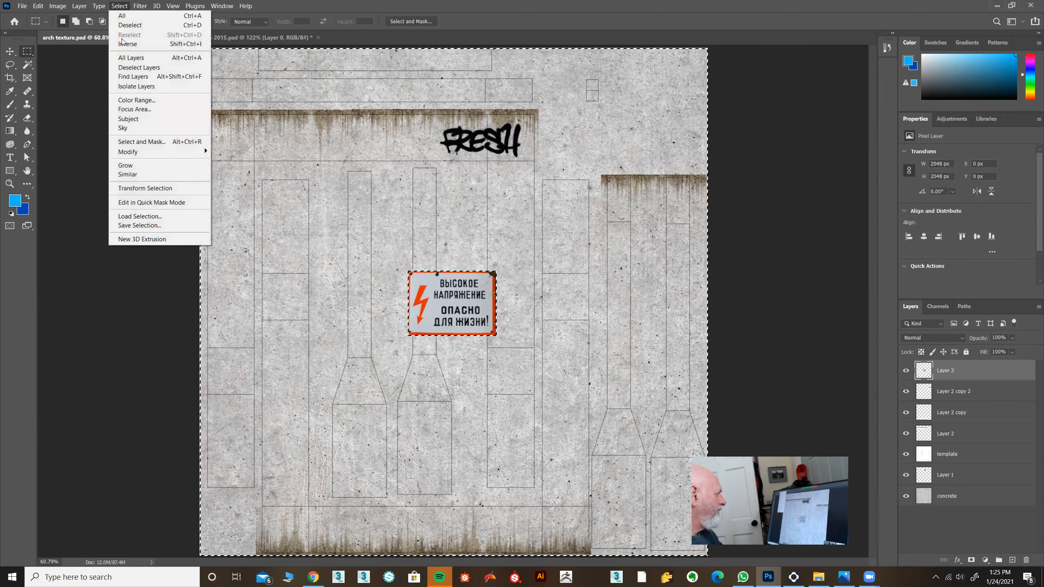
left_click(129, 24)
Move the warning sign up to the stained band and scale it to about 224 × 164 px, overlapping the start of the FRESH graffiti.
left_click(10, 51)
left_click_drag(457, 306, 372, 166)
key("ctrl+t")
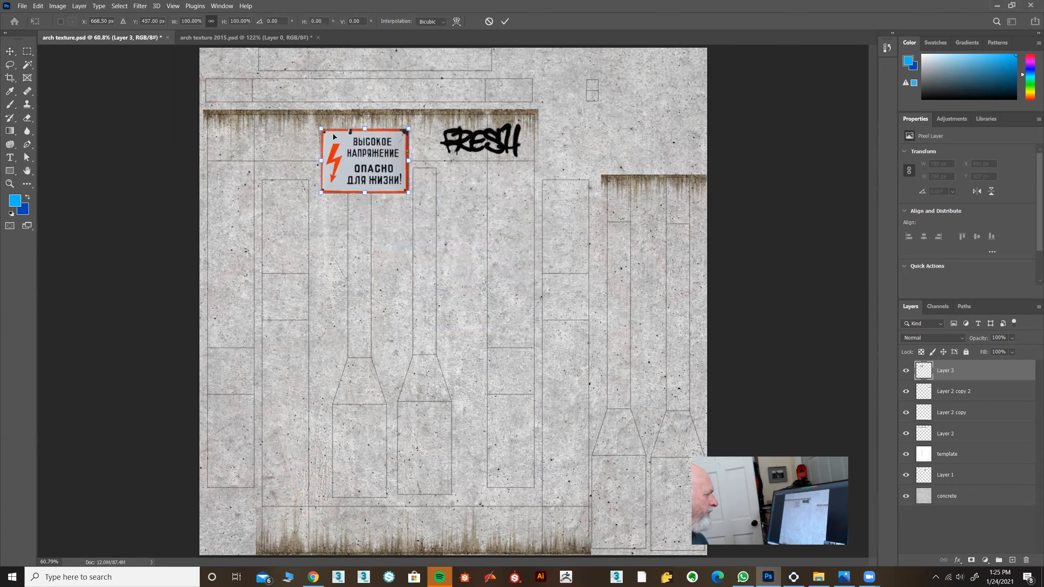
left_click_drag(321, 128, 464, 129)
left_click(505, 22)
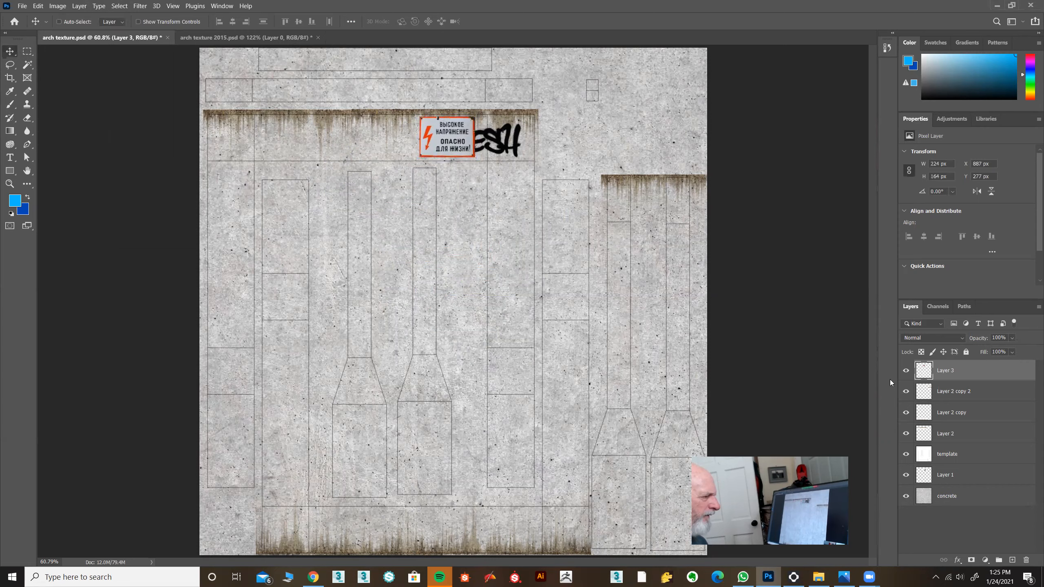
Place the sign layer directly above the concrete layer, and shift the sign left to X 844 px so FRESH overlaps only its right part.
left_click_drag(942, 372, 944, 486)
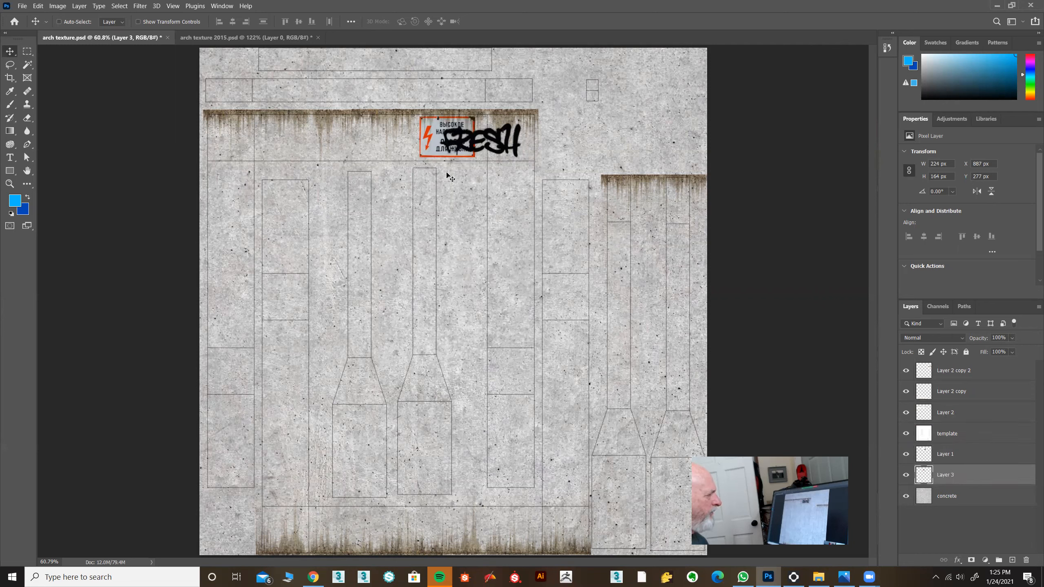
left_click_drag(431, 149, 419, 148)
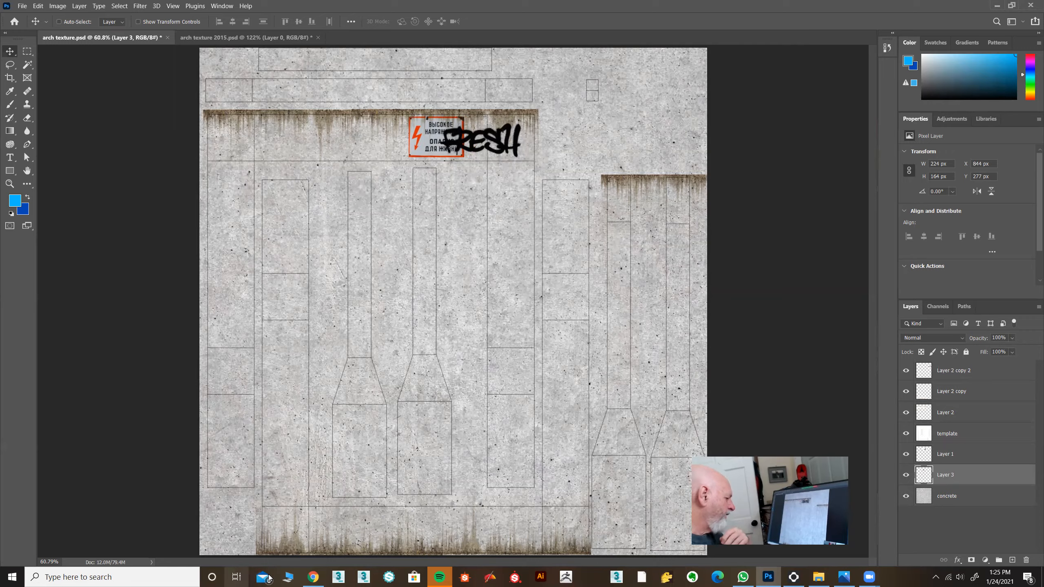
Switch to Chrome and run an image search for "bullet holes".
left_click(313, 578)
scroll(378, 409, "up", 3)
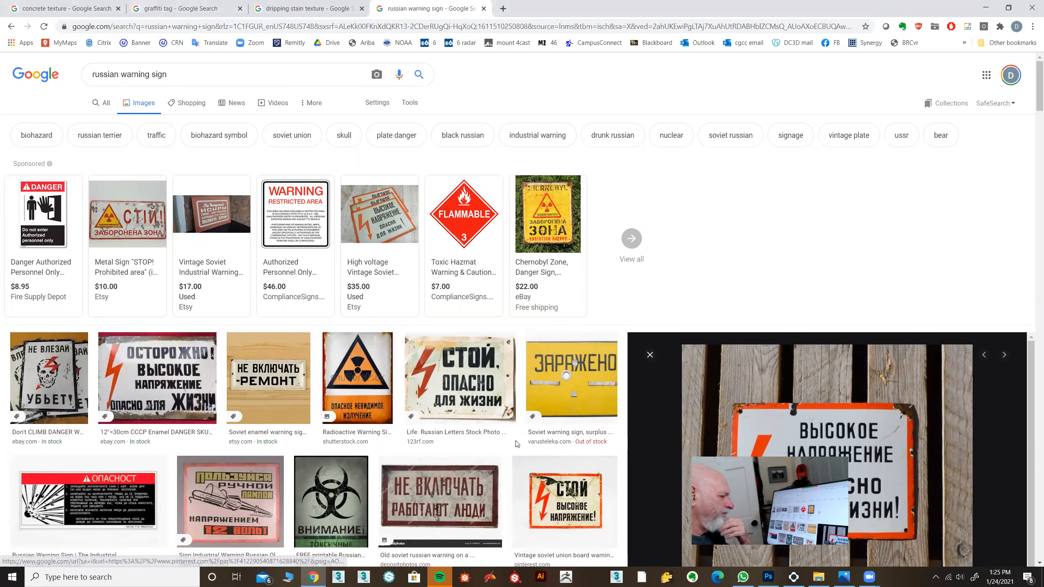
triple_click(180, 76)
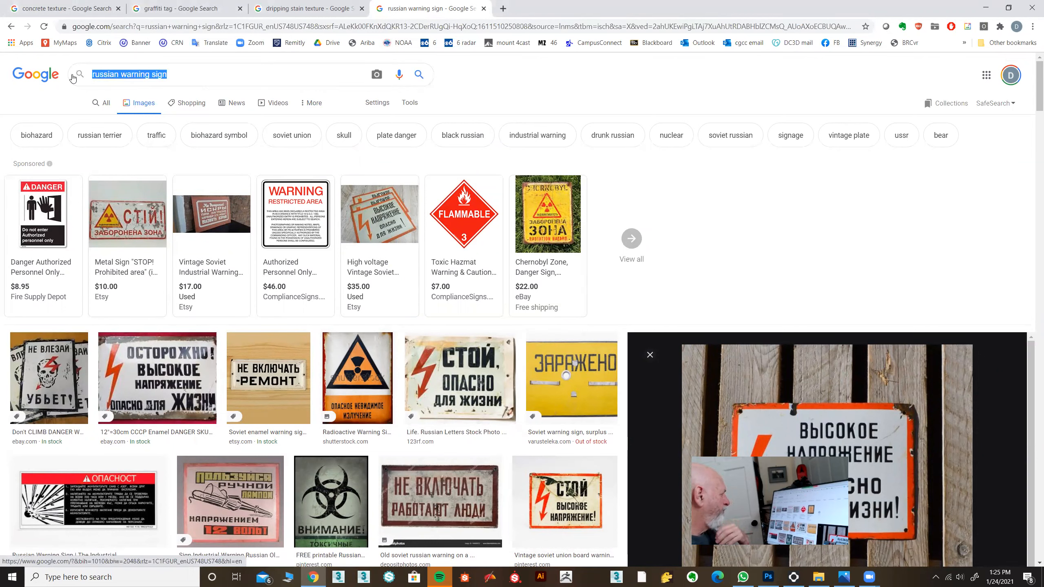
type("bullet hol")
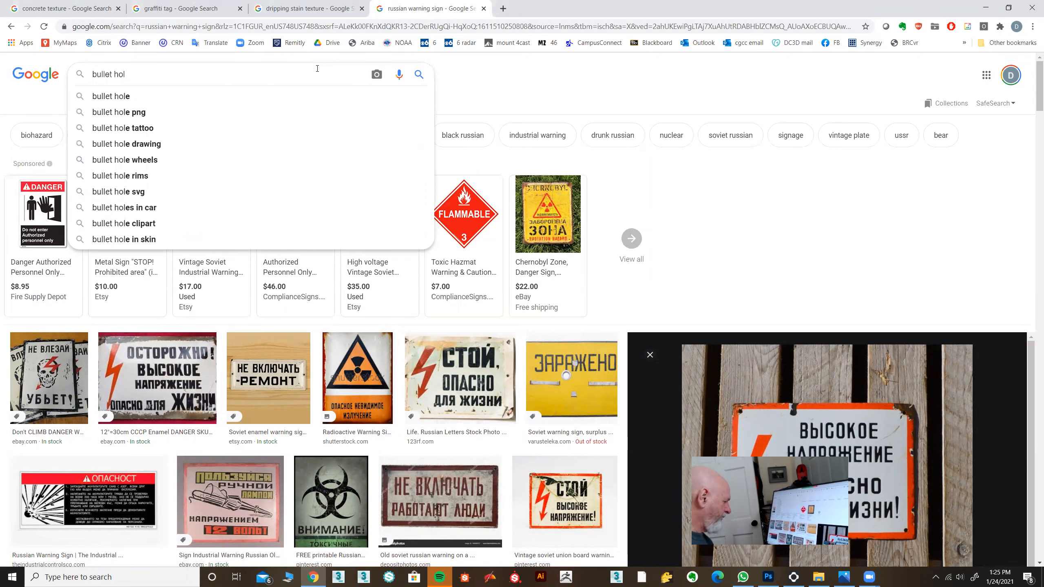
type("es")
key("Return")
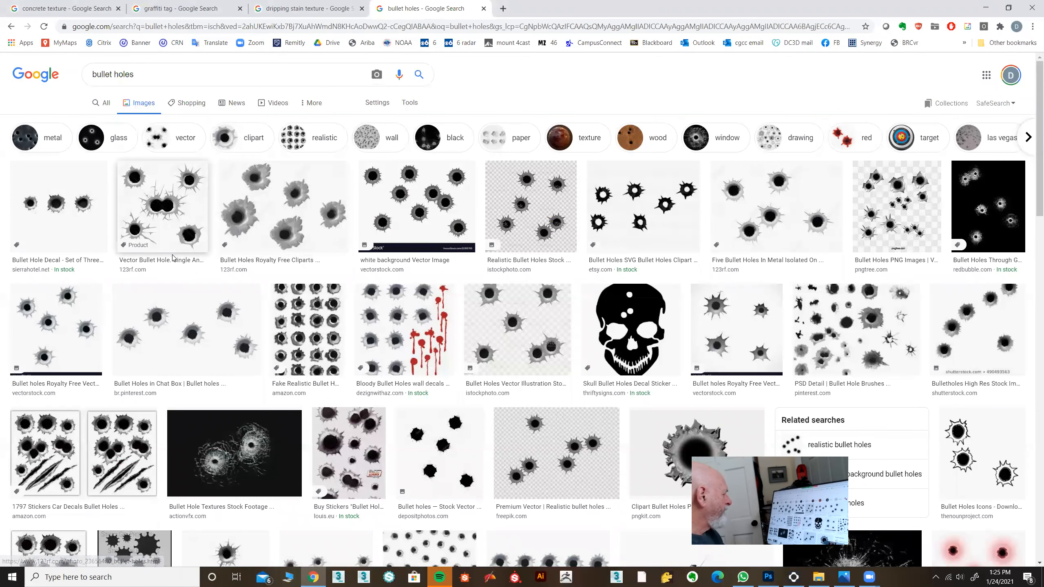
Copy the "Bullet Holes in Chat Box" image and paste it above Layer 2 copy 2 in arch texture.psd in Photoshop, moving it up and left.
left_click(162, 321)
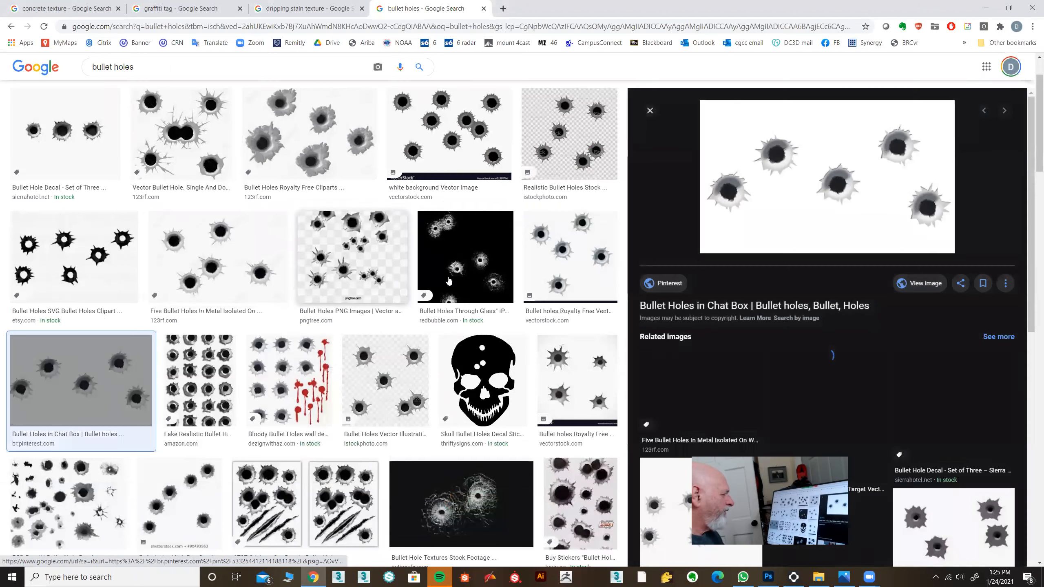
right_click(799, 209)
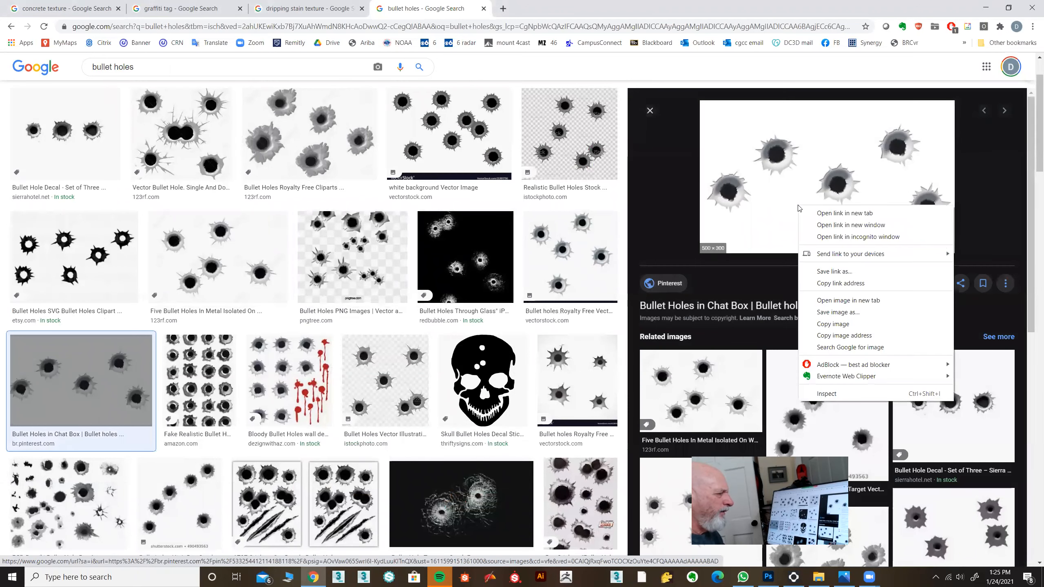
left_click(820, 324)
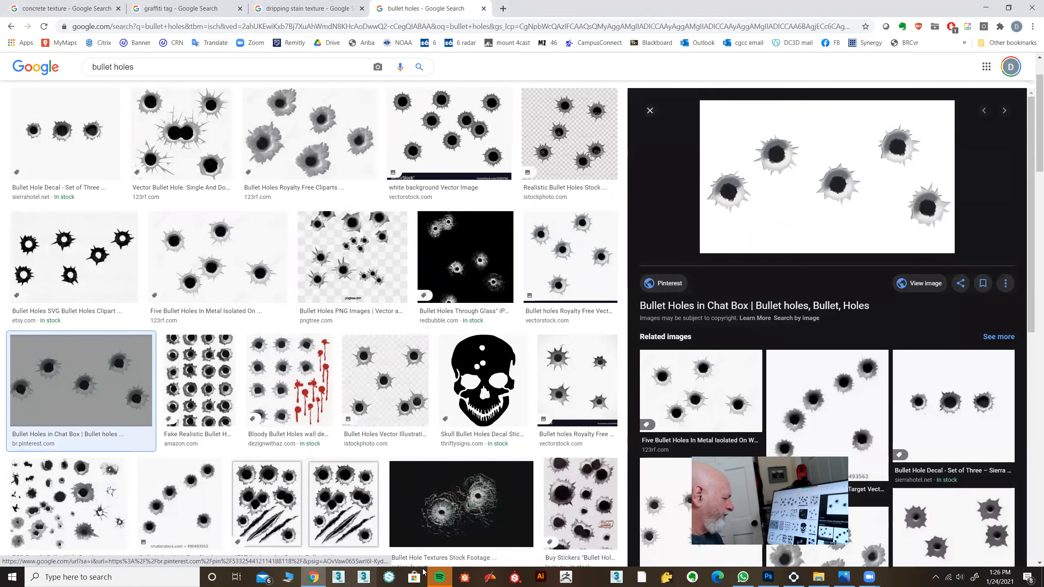
left_click(768, 577)
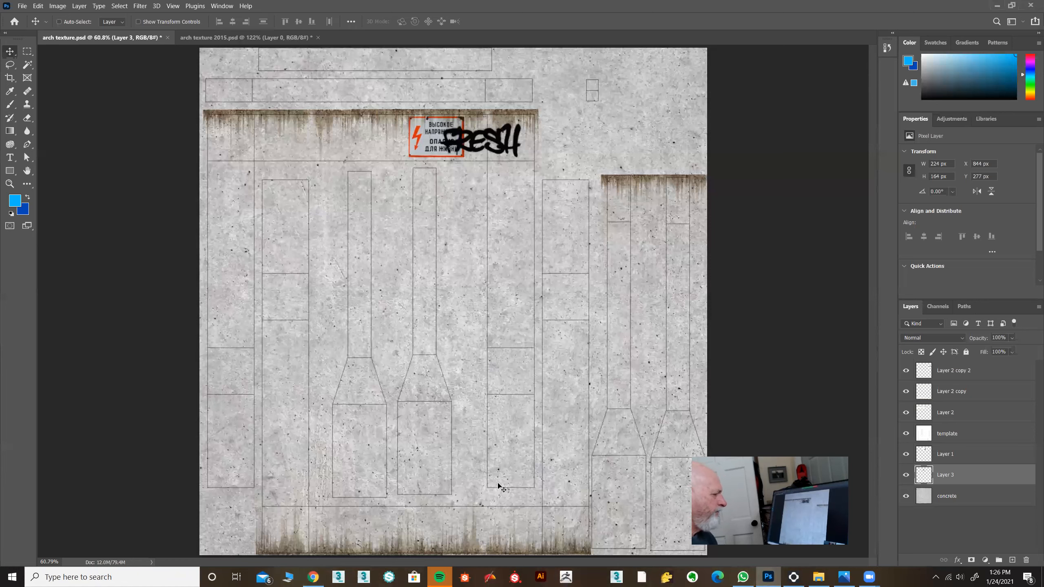
left_click(954, 372)
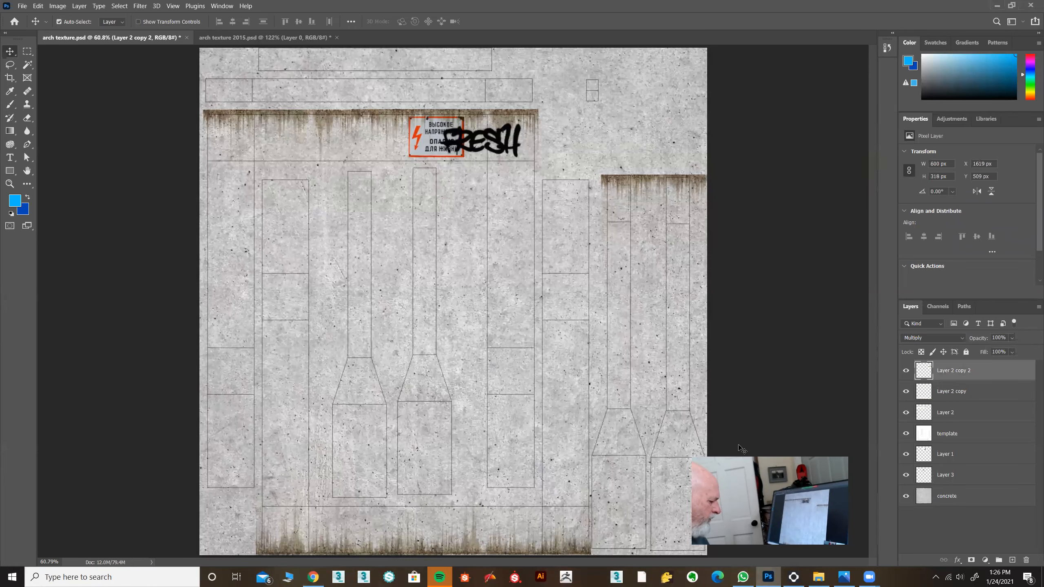
key("ctrl+v")
left_click_drag(439, 313, 396, 275)
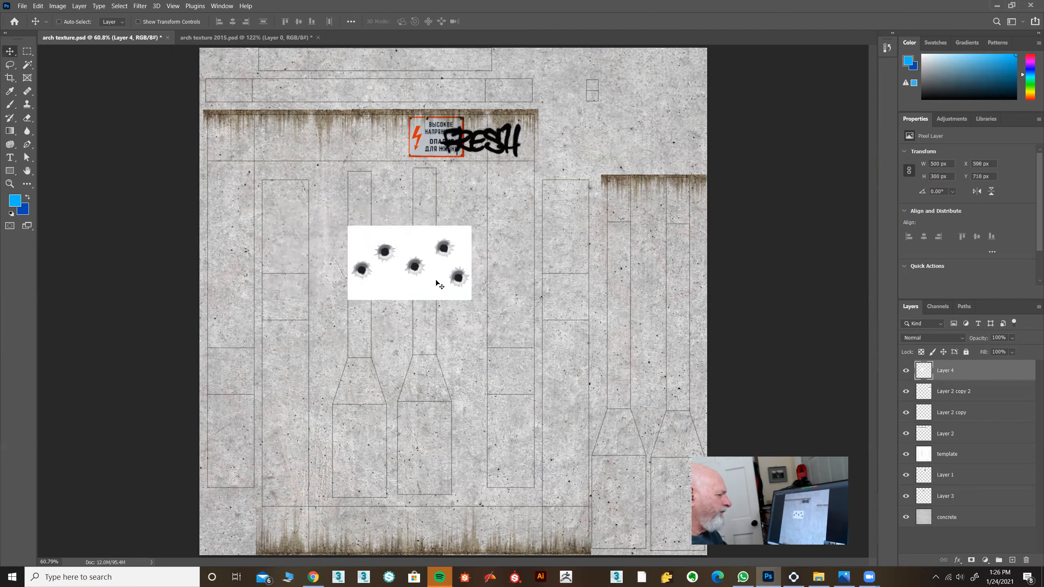
Try Multiply blending on the bullet-hole layer, return it to Normal and reposition the image on the concrete.
left_click(932, 338)
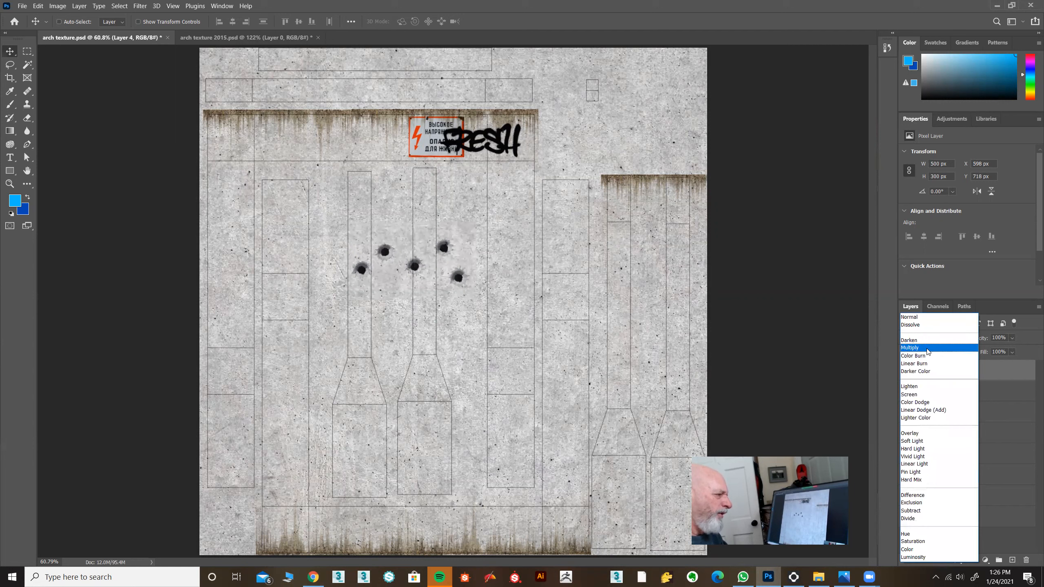
left_click(927, 351)
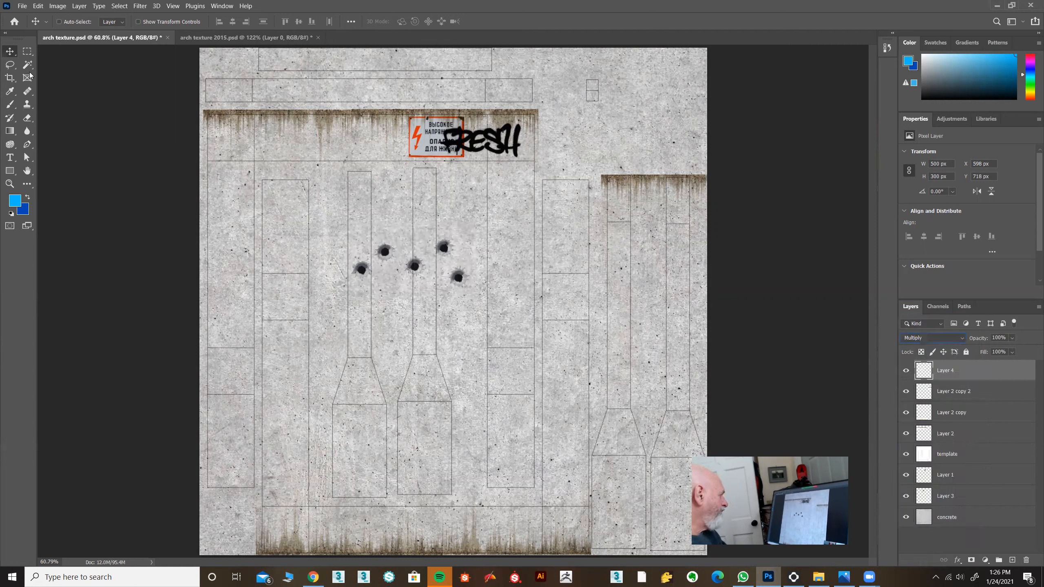
left_click_drag(421, 275, 456, 285)
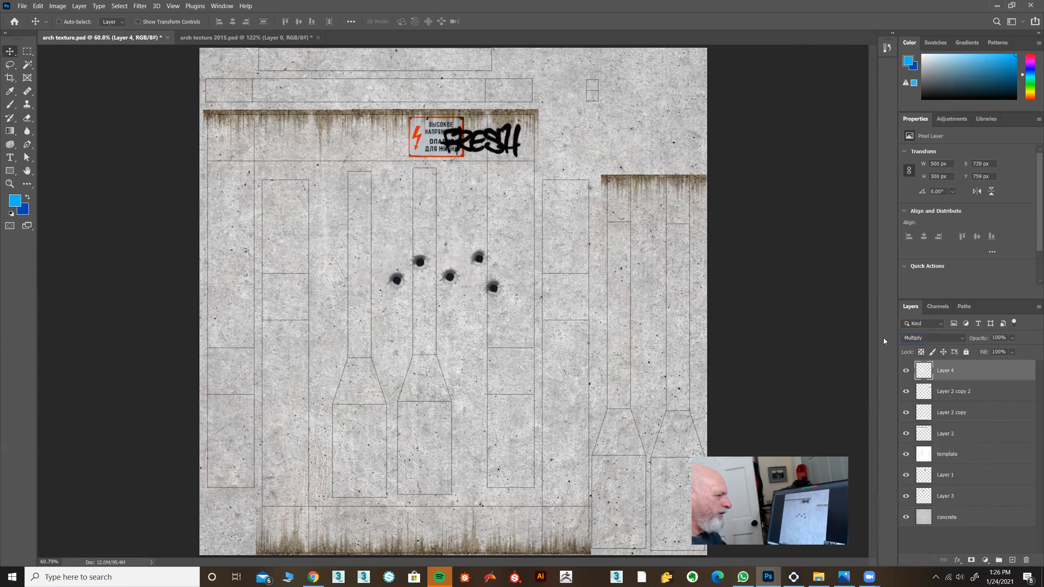
left_click(935, 340)
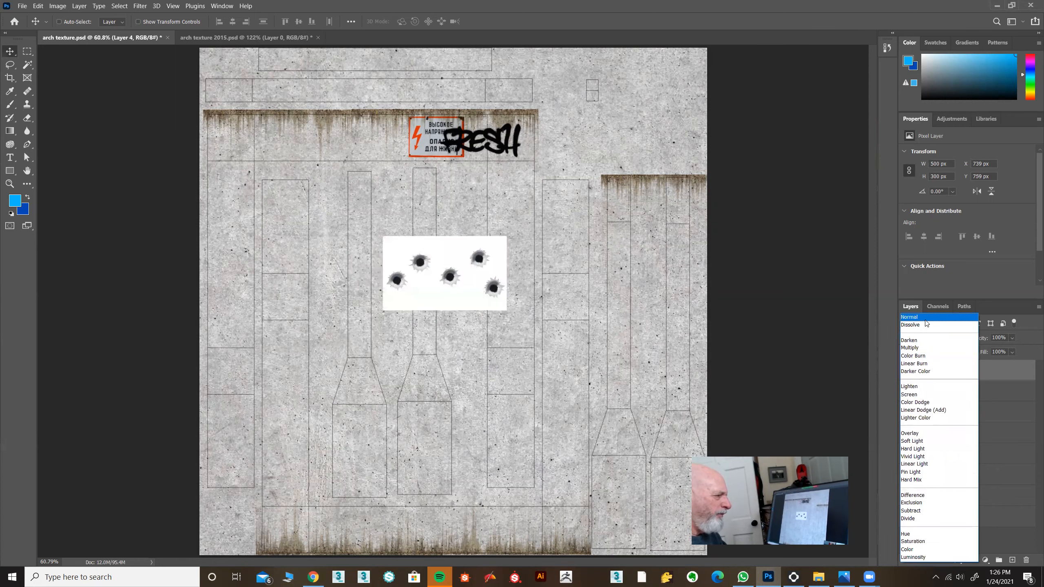
left_click(930, 324)
left_click_drag(448, 305, 398, 301)
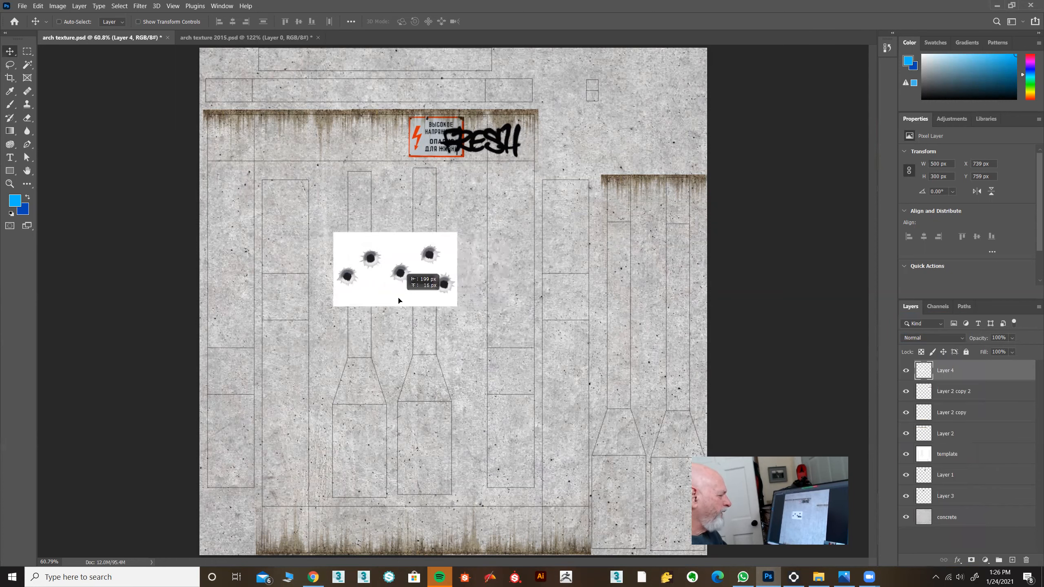
Try to select the bullet holes' white background with the Magic Wand at tolerance 64 while sampling all layers, and deselect.
left_click(8, 185)
left_click_drag(399, 265, 436, 265)
left_click(27, 65)
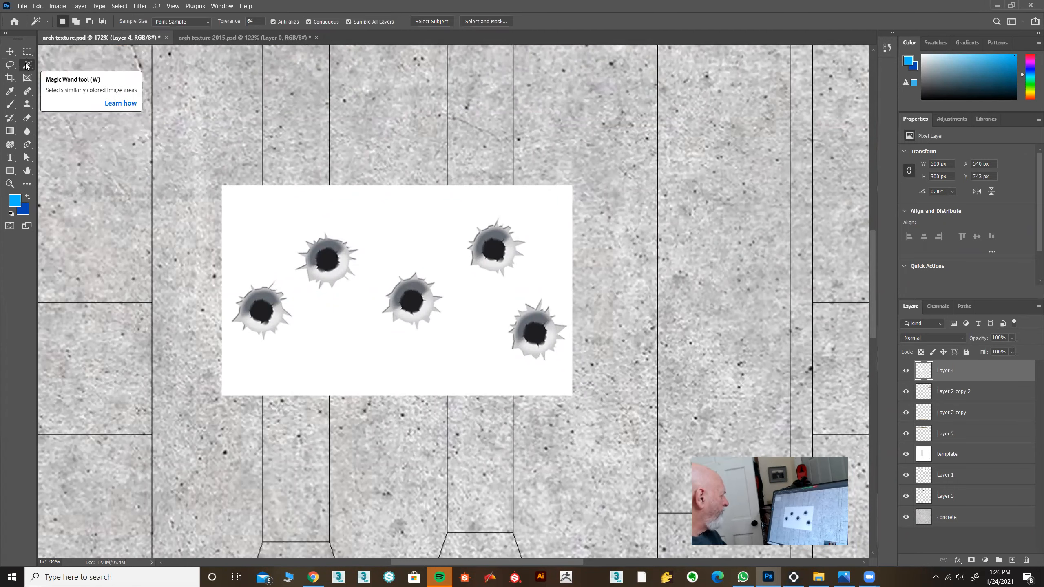
right_click(26, 65)
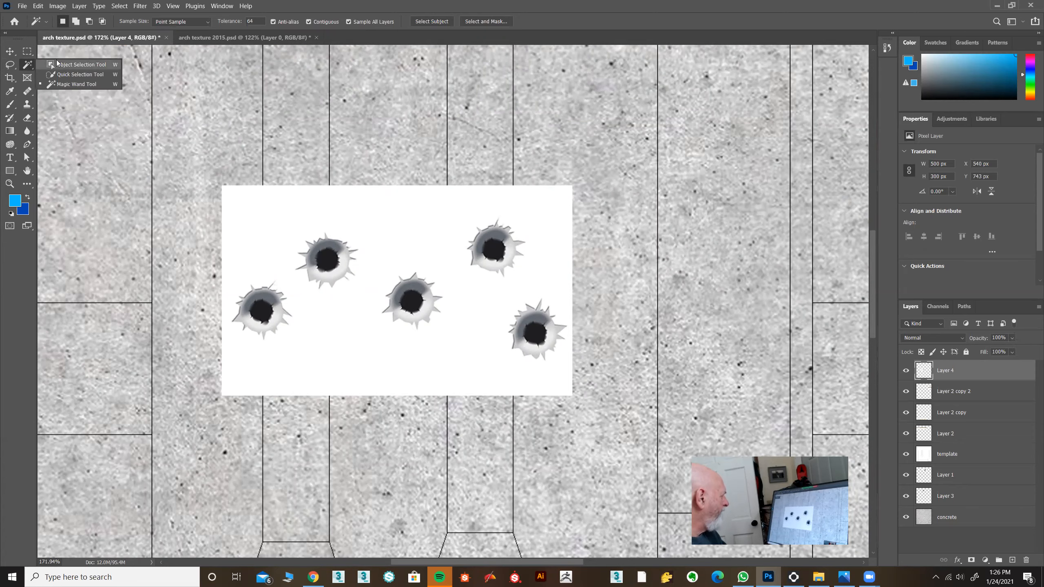
left_click(59, 85)
left_click(394, 238)
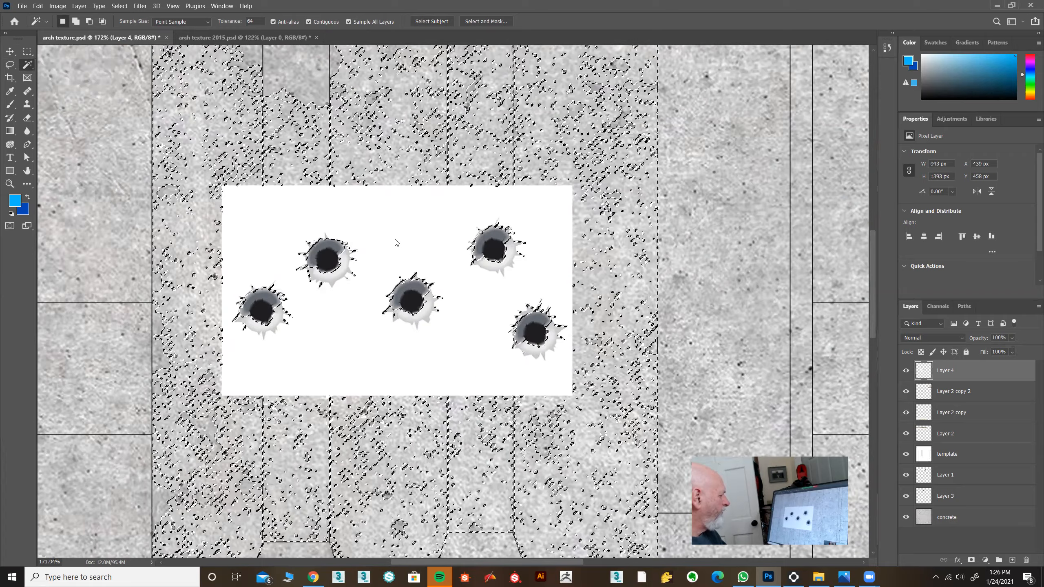
left_click(120, 6)
left_click(119, 26)
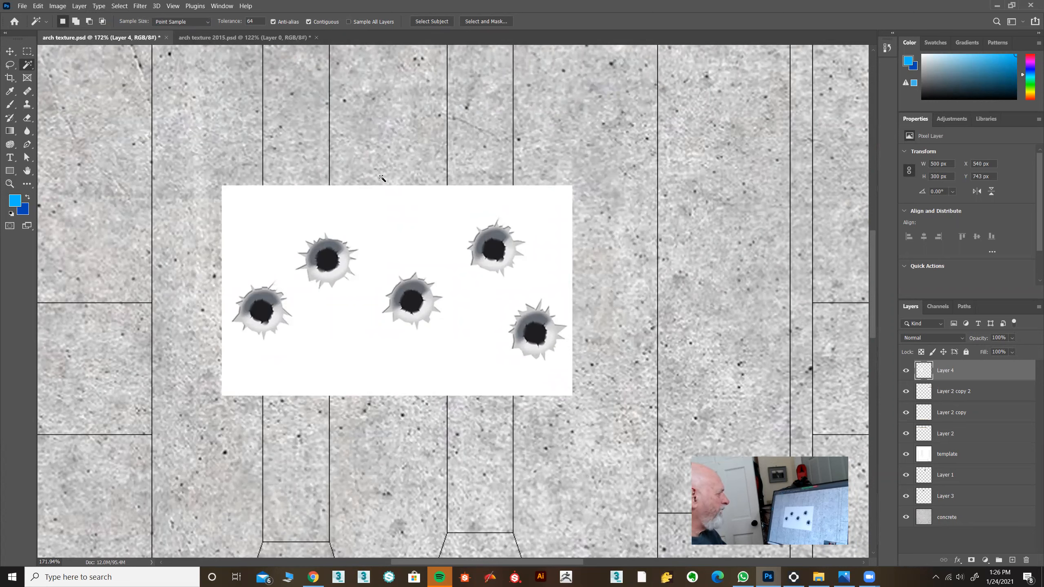
Try to remove the bullet holes' white background with a Magic Wand selection at tolerance 16, sampling only the current layer.
left_click(394, 218)
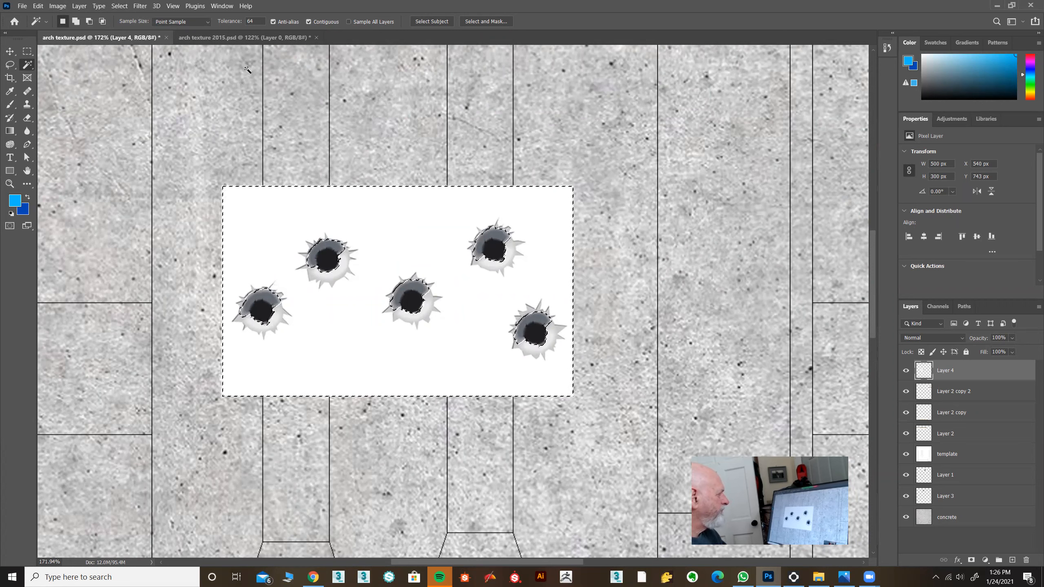
type("16")
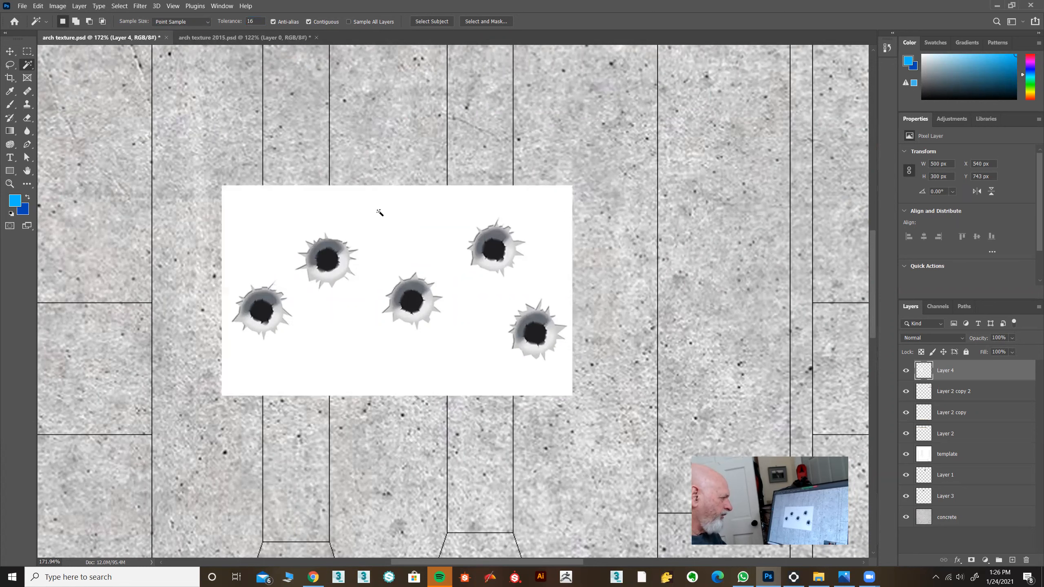
left_click(399, 217)
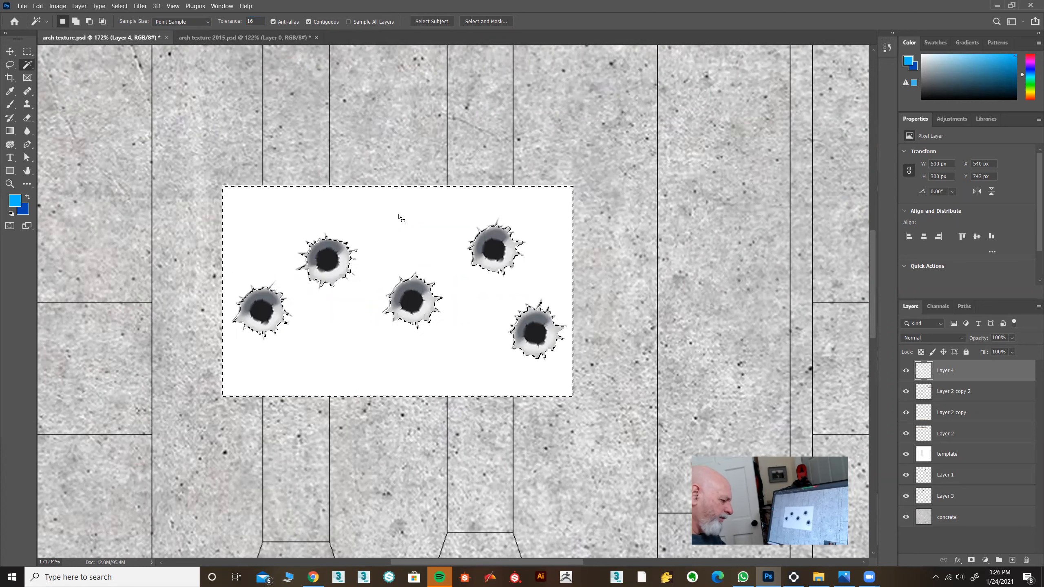
key("Delete")
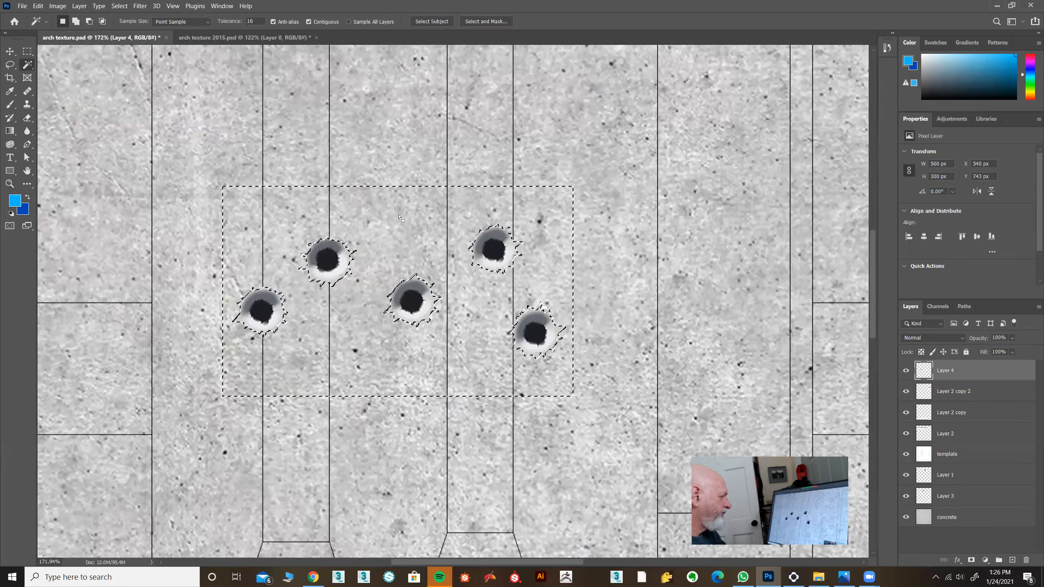
left_click(119, 6)
left_click(124, 26)
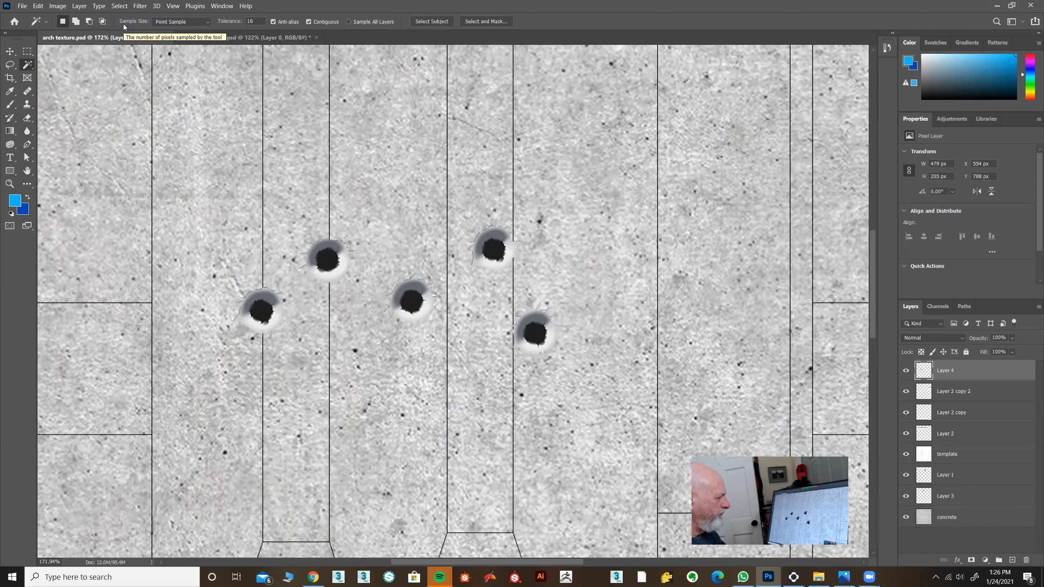
Undo the deletion of the bullet holes' white background and clear the restored selection.
key("ctrl+z")
key("ctrl+z")
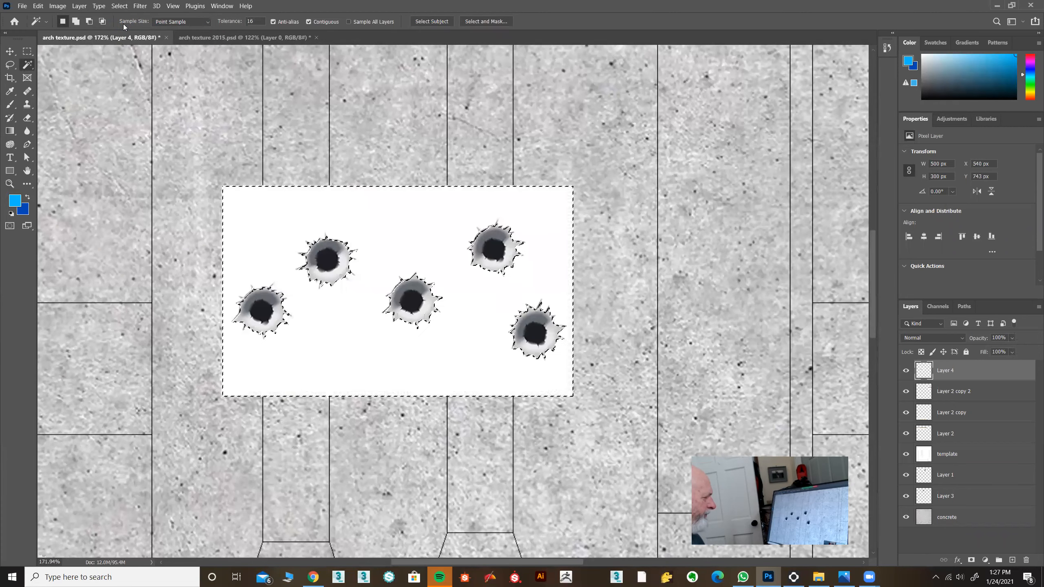
left_click(120, 6)
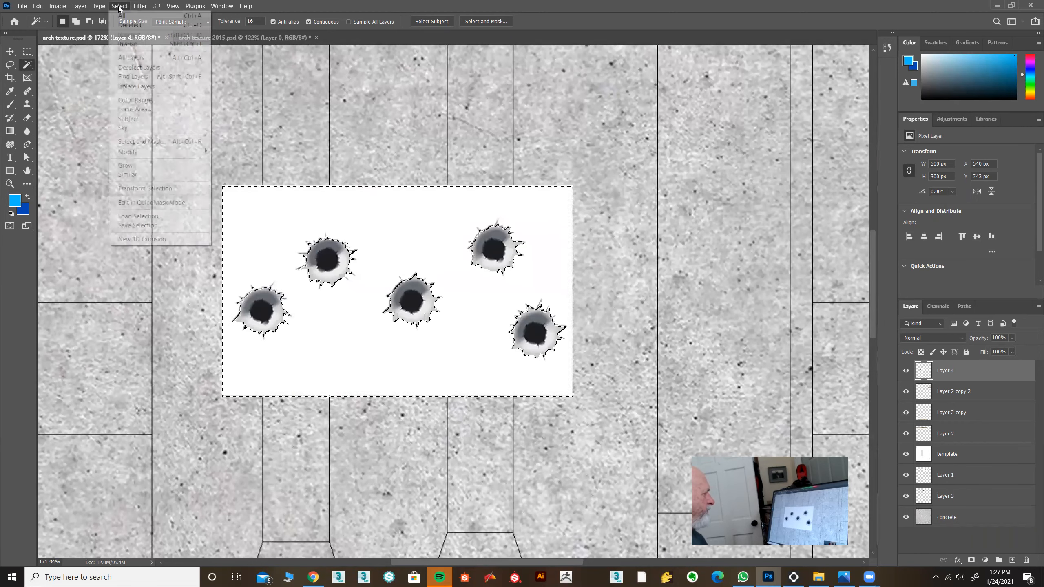
left_click(125, 26)
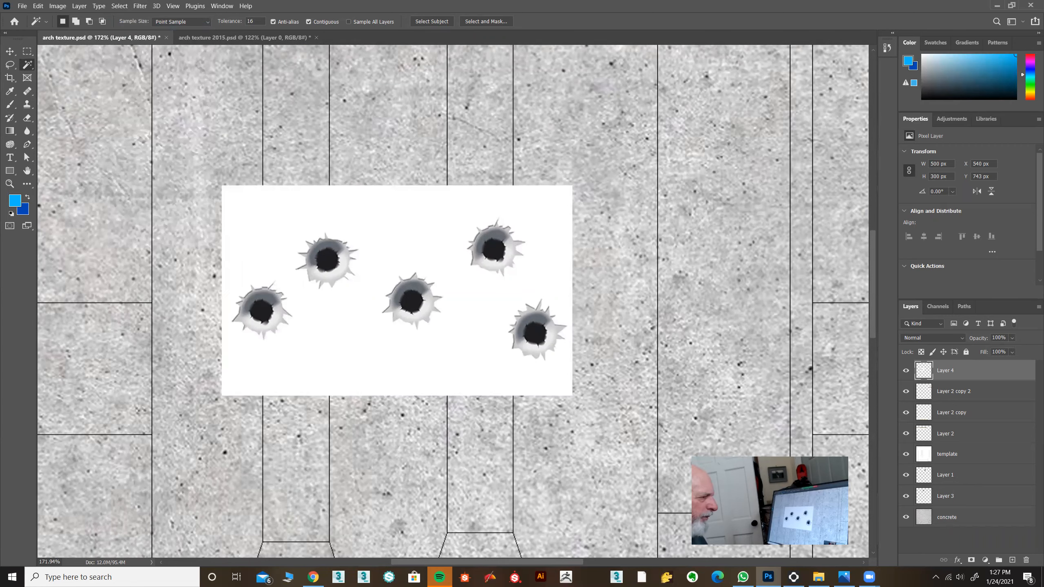
Set the bullet-hole layer's blend mode to Multiply.
left_click(936, 338)
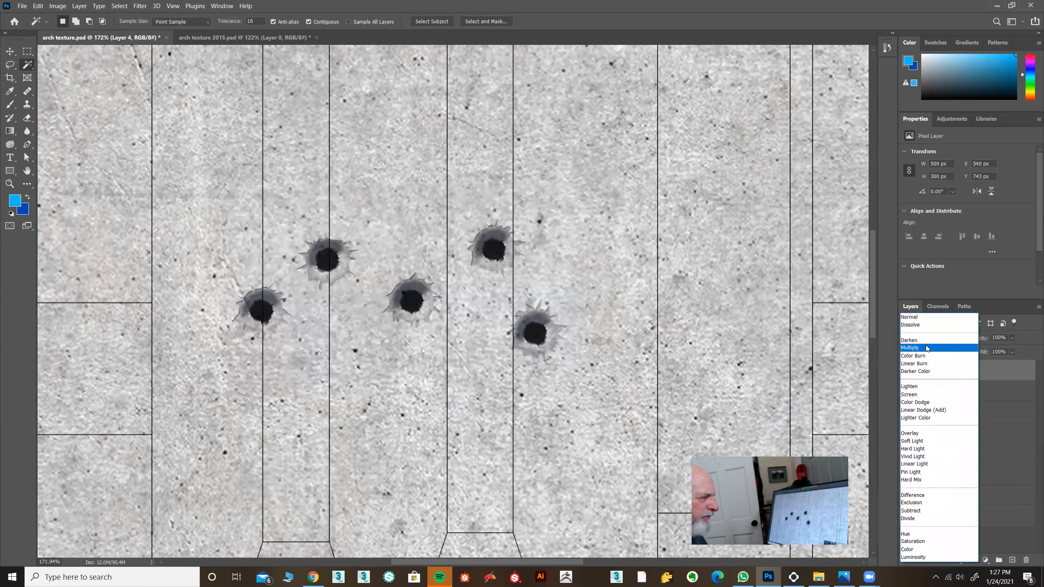
left_click(926, 345)
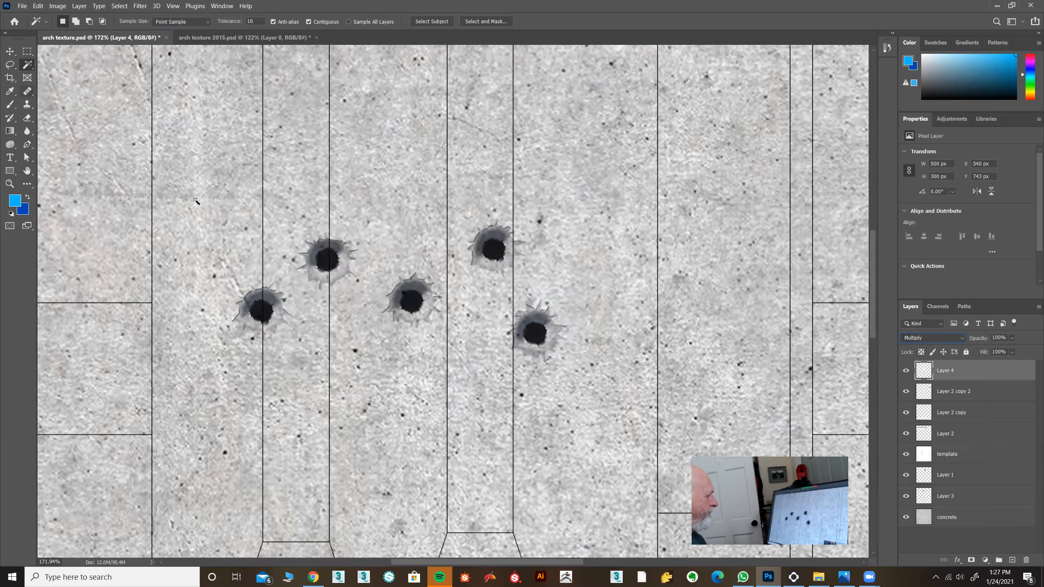
Rotate and shrink the bullet holes to about 183 × 163 px and place them on the lower narrow panel near X 1157, Y 1420 px.
double_click(27, 171)
left_click(10, 52)
key("ctrl")
key("ctrl+t")
left_click_drag(458, 232, 372, 283)
left_click_drag(379, 278, 367, 266)
left_click_drag(354, 293, 511, 420)
left_click(505, 22)
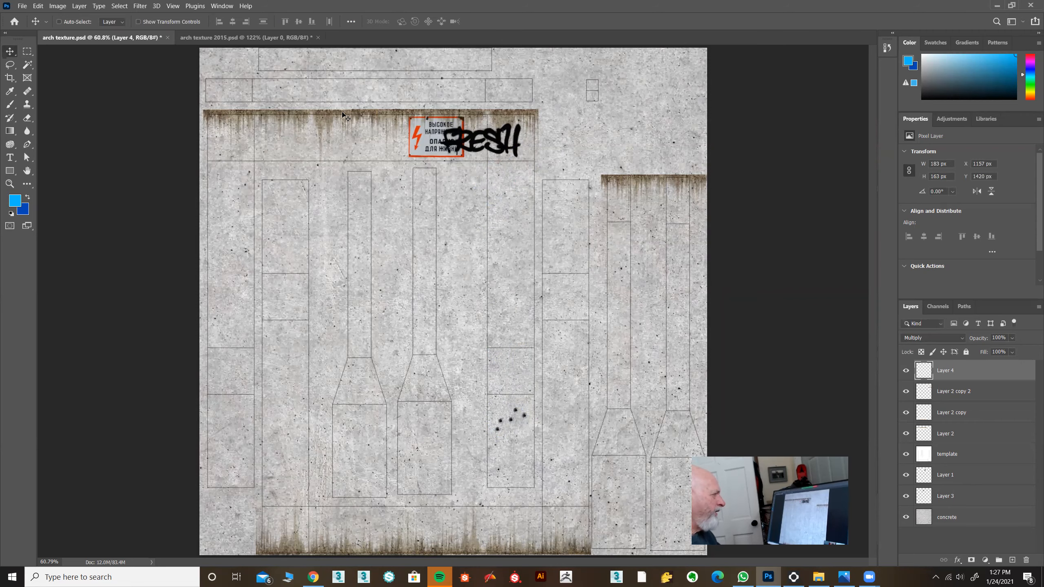
Switch to arch texture 2015.psd to examine its finished decals and graffiti.
left_click(252, 39)
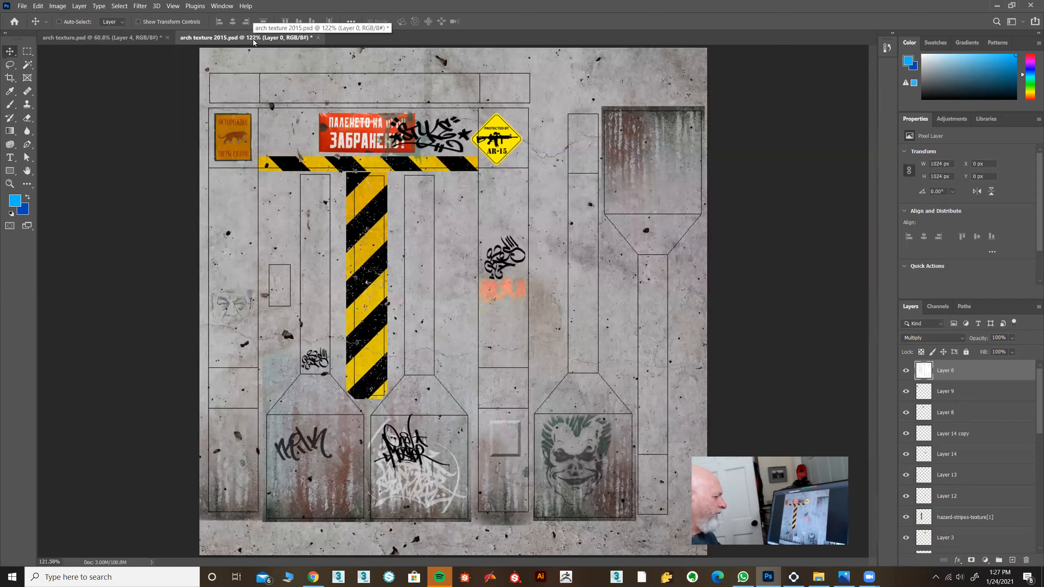